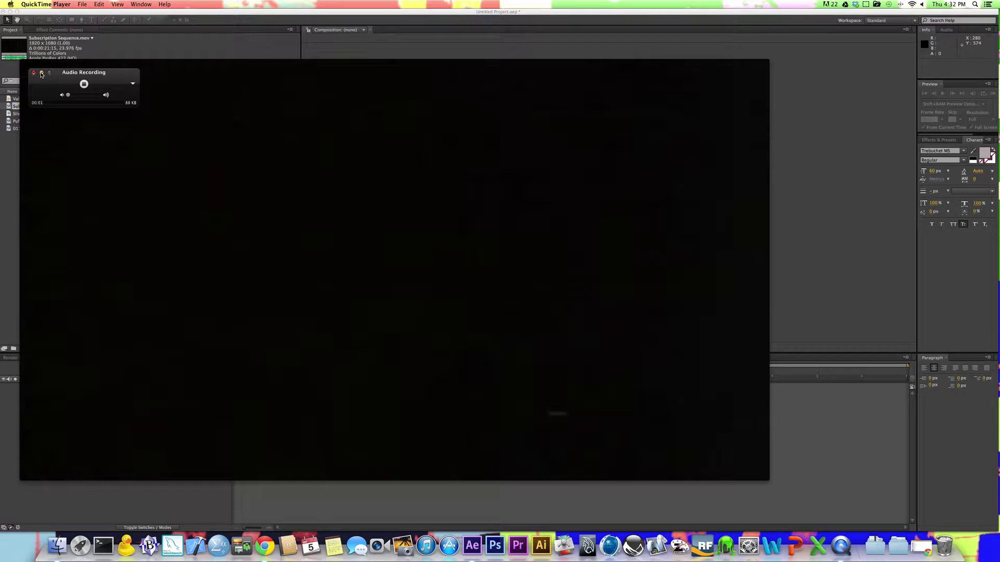
Step: Minimize the Audio Recording window and close the QuickTime movie window
left_click(41, 73)
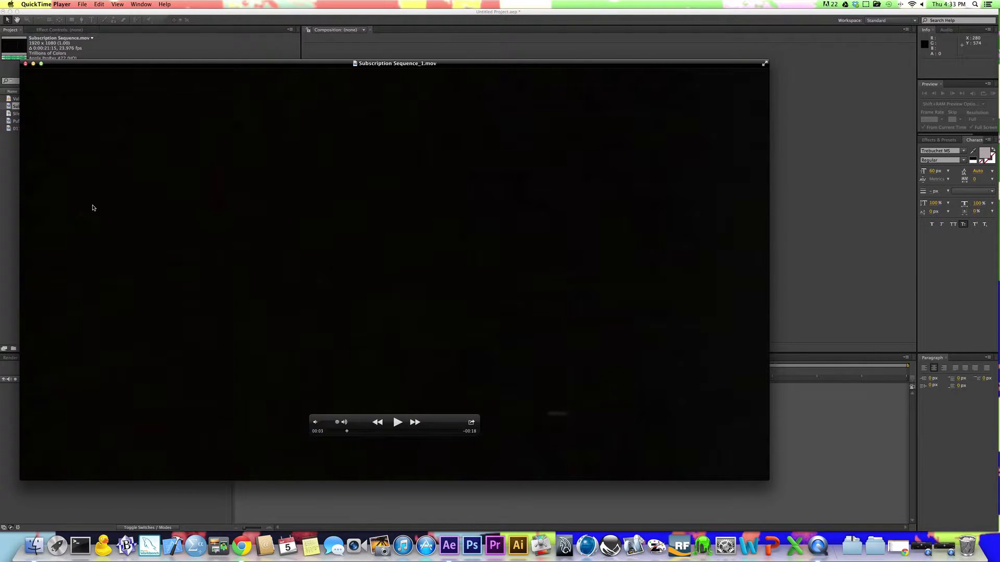
left_click(25, 63)
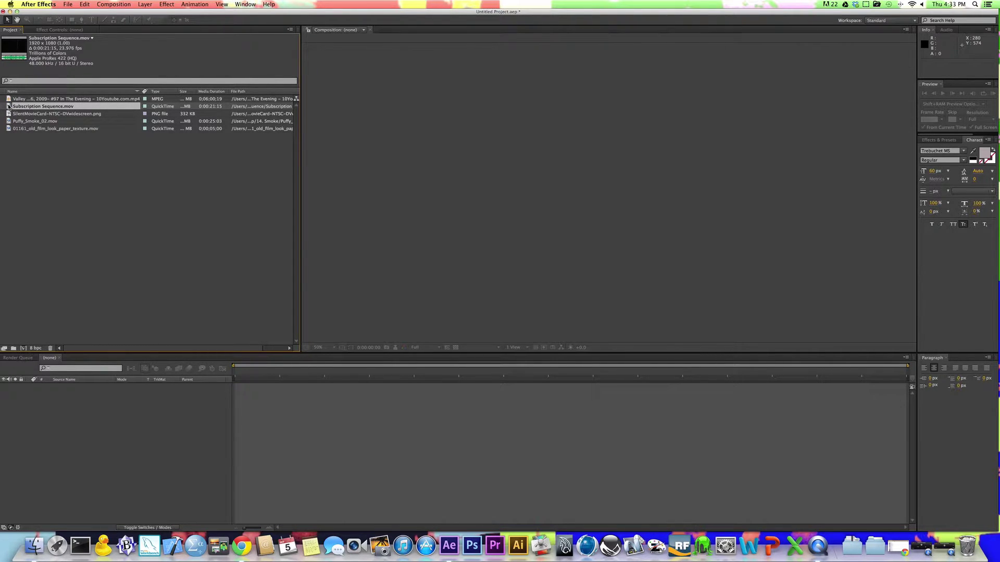
Step: Create a composition from Subscription Sequence.mov and scrub to the green-screen performer
left_click_drag(8, 106, 59, 145)
left_click_drag(35, 312, 23, 348)
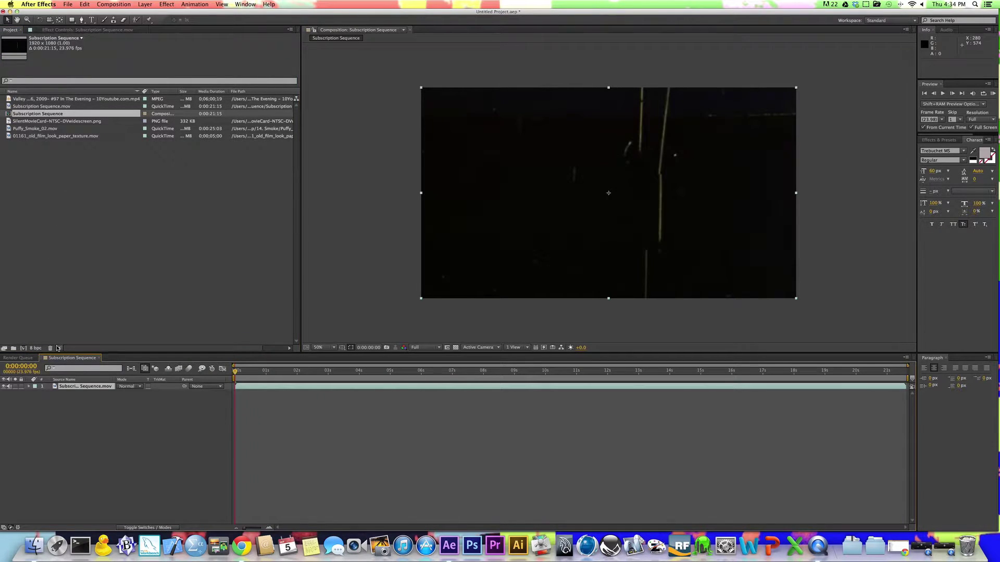
left_click(220, 384)
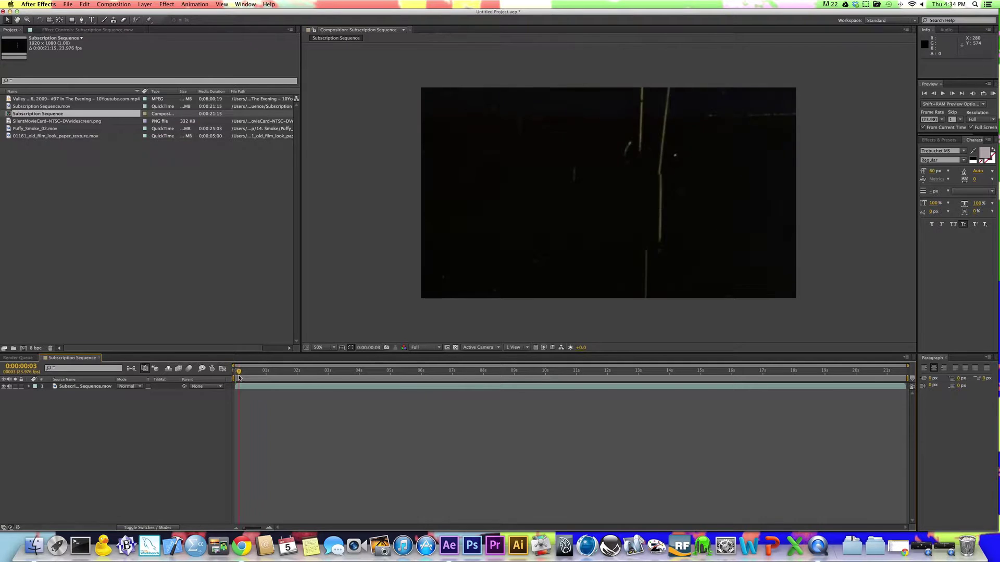
left_click_drag(239, 377, 386, 386)
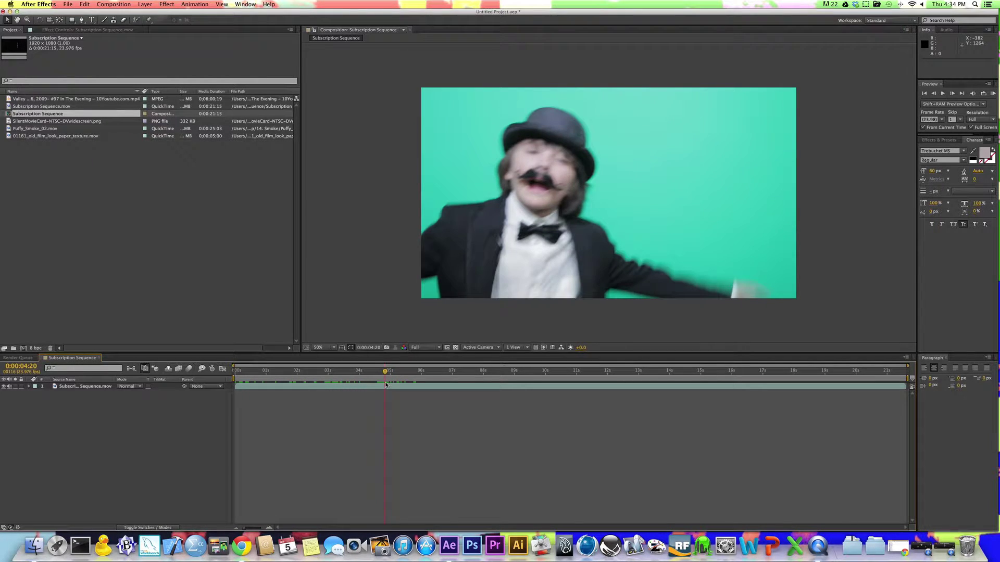
left_click(938, 140)
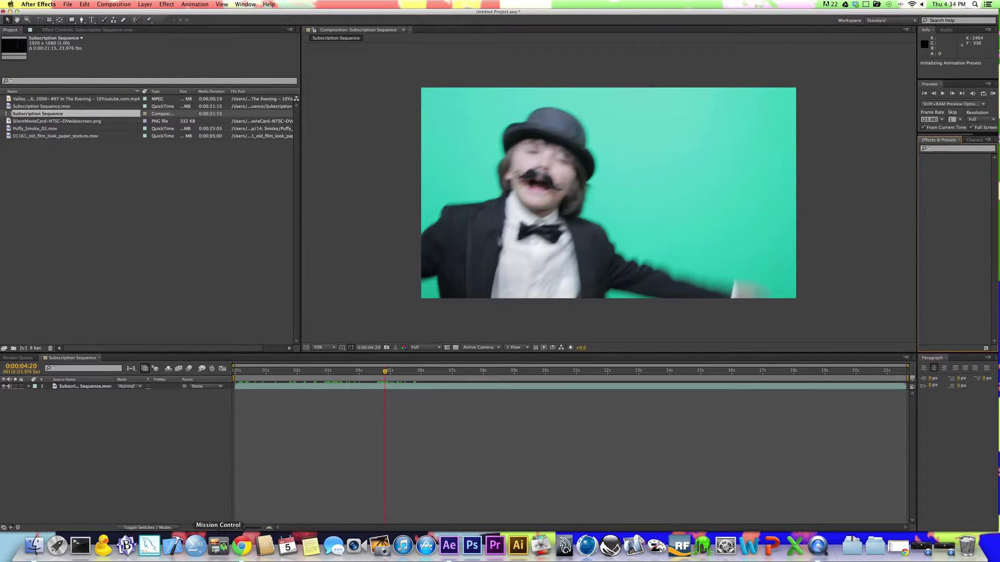
Step: Search for Keylight and apply Keylight (1.2) to the performer layer
left_click(940, 150)
type("keylight")
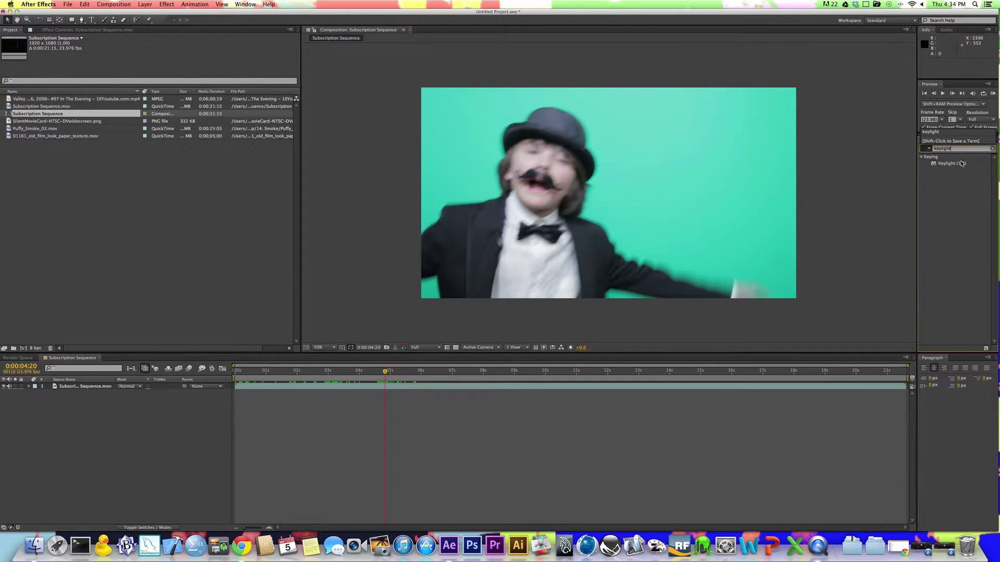
left_click_drag(948, 165, 526, 388)
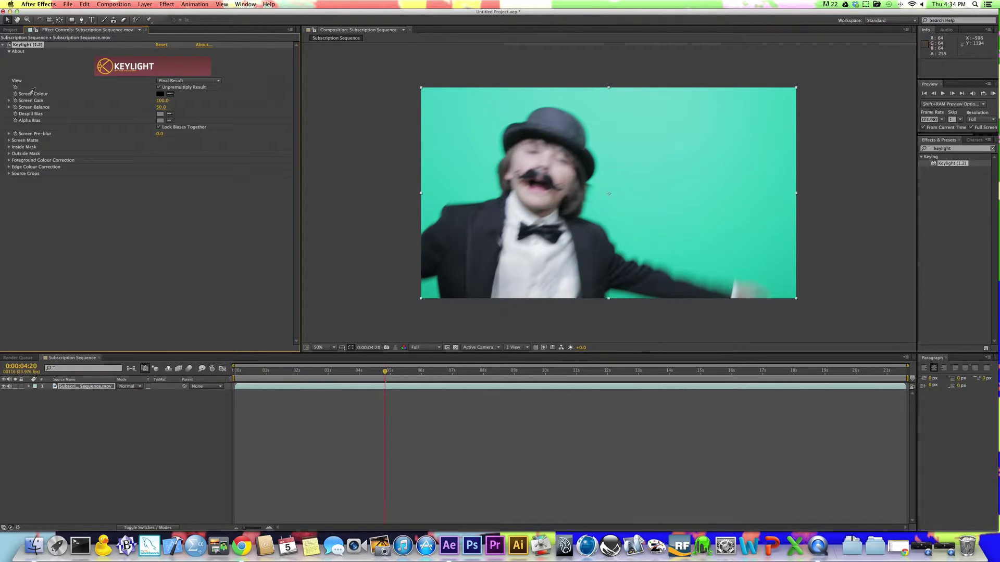
Step: Sample the green backdrop as Screen Colour and set Show Channel to Alpha
left_click(690, 137)
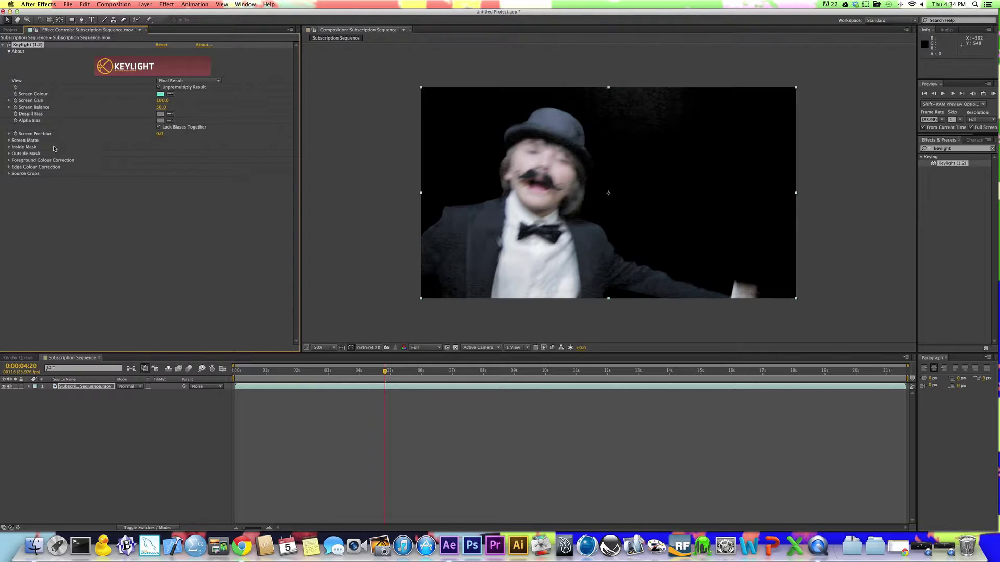
left_click(10, 141)
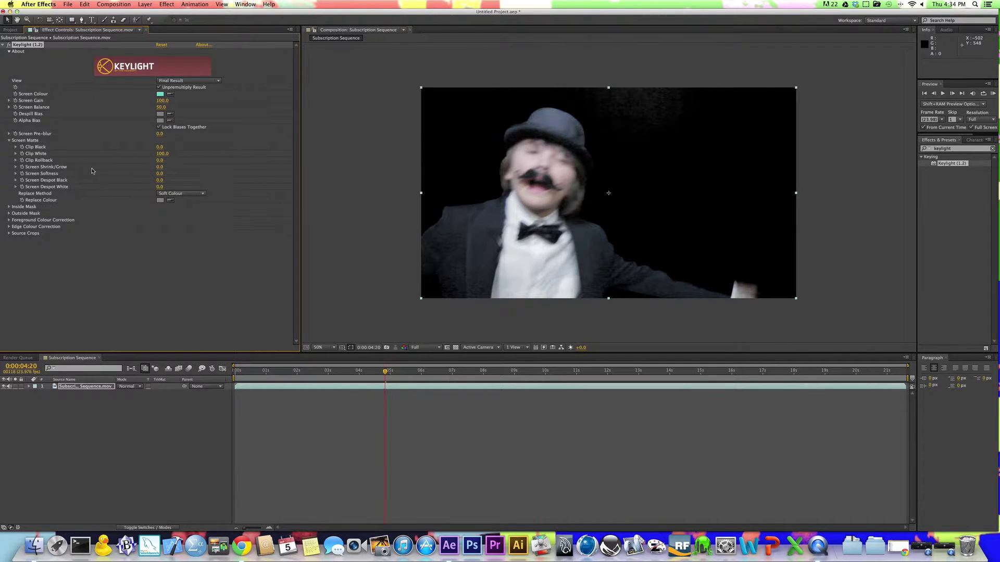
left_click(403, 349)
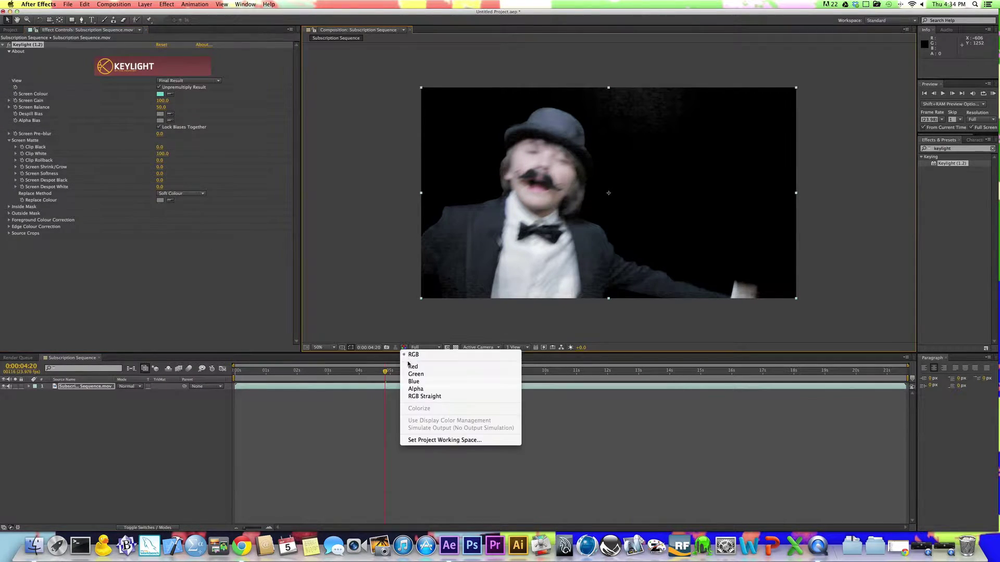
left_click(411, 390)
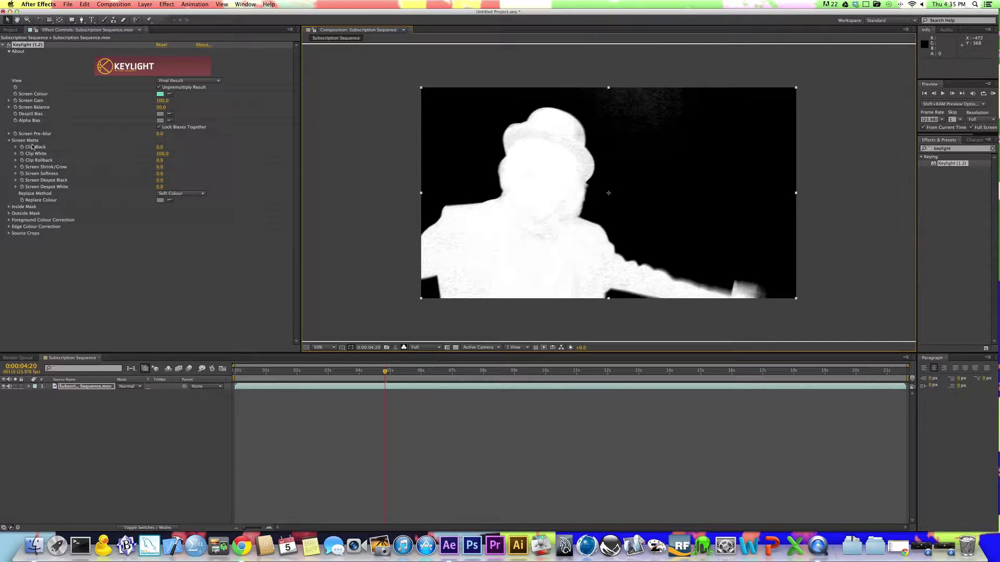
Step: Set Keylight Clip Black to 18.0 and Clip White to 81.0, checking Alpha and RGB views
left_click_drag(164, 149, 165, 148)
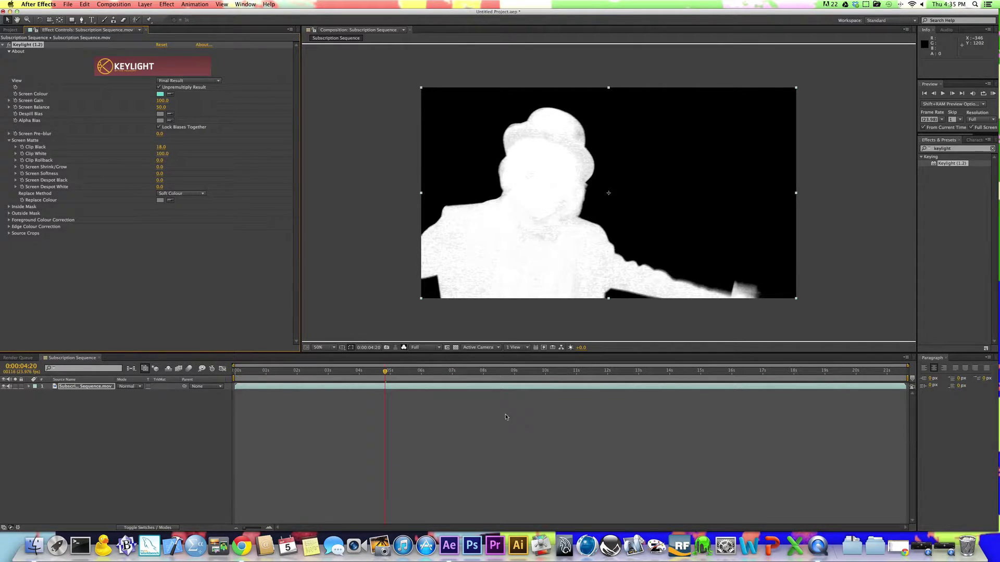
left_click(403, 347)
left_click(405, 357)
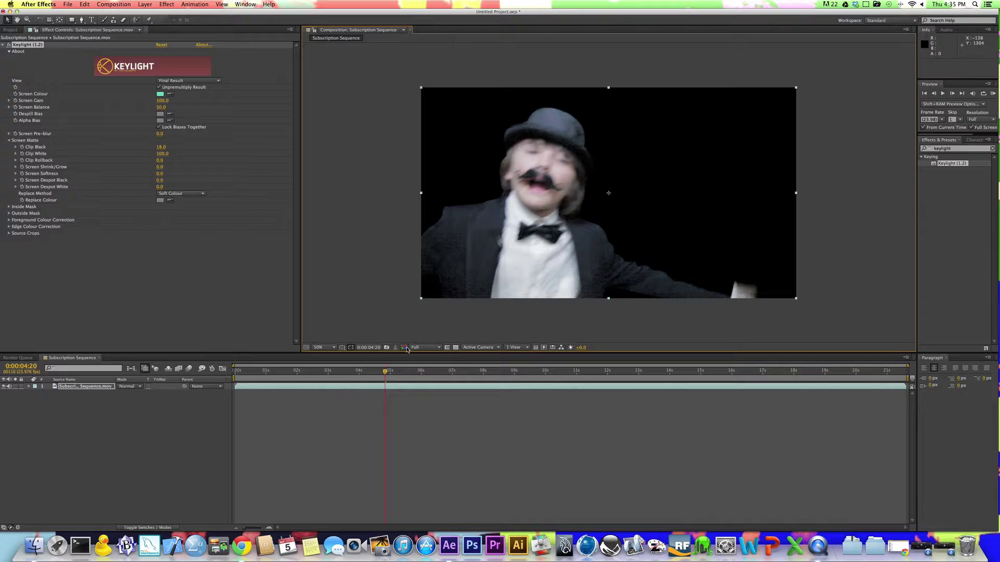
left_click(406, 348)
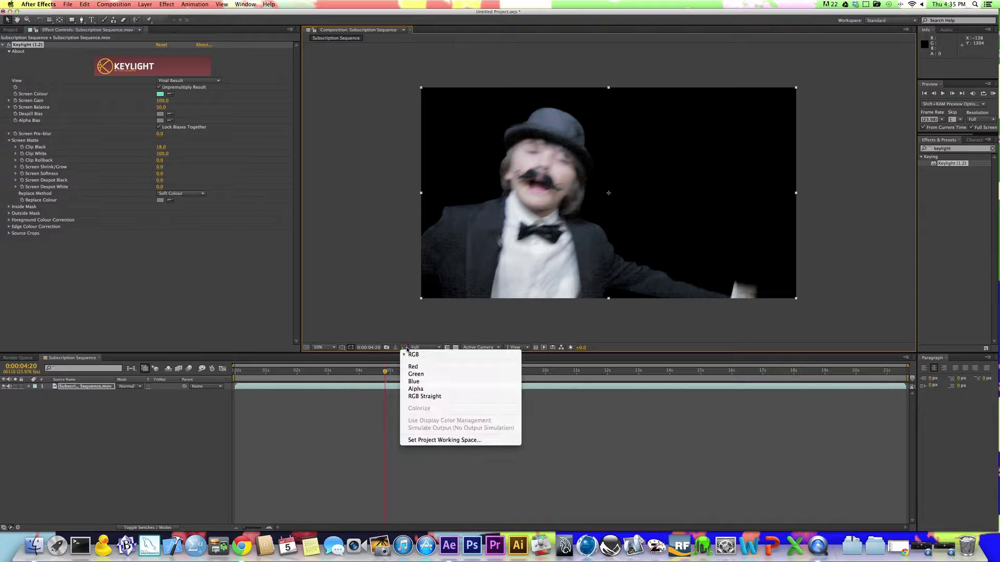
left_click(416, 390)
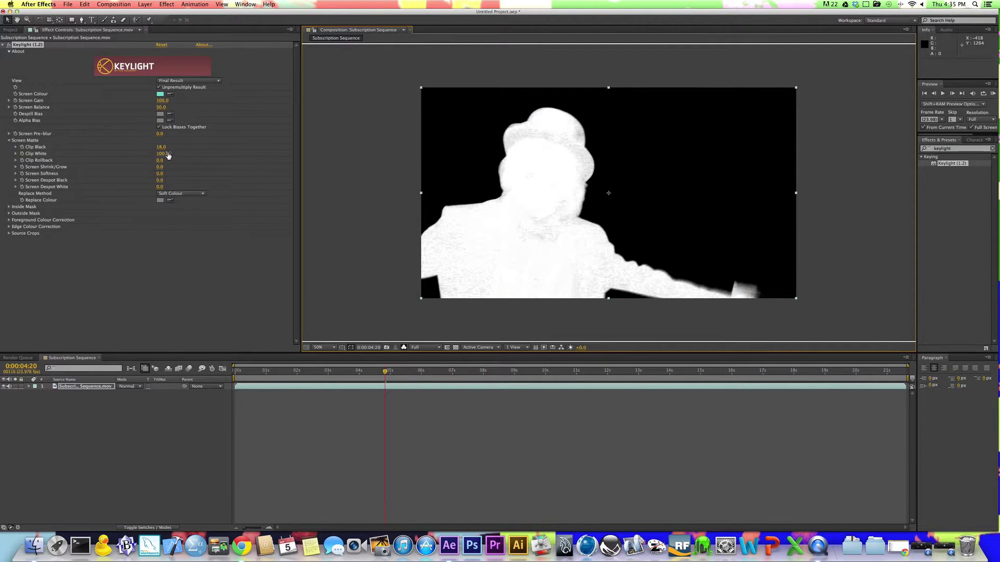
left_click_drag(165, 153, 155, 154)
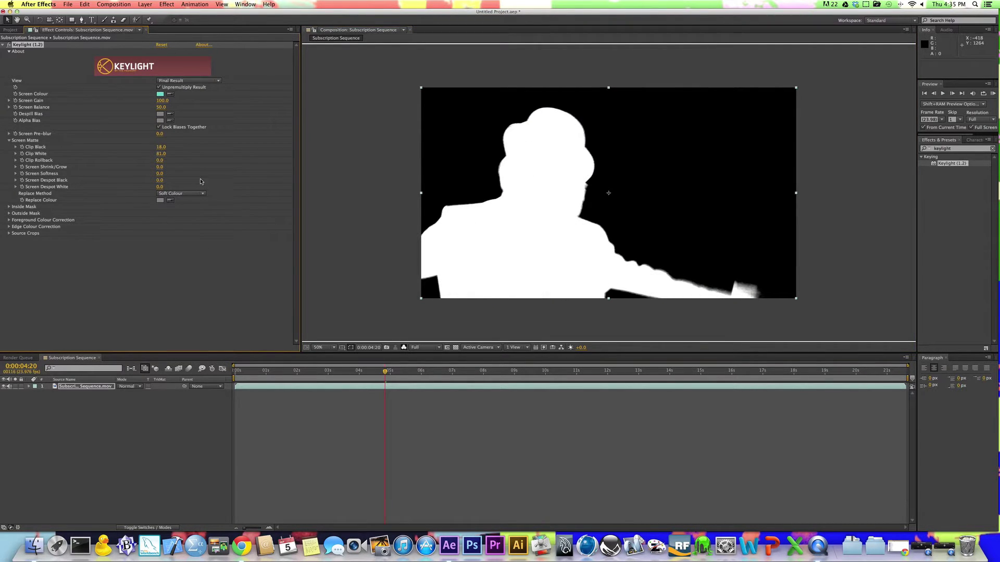
left_click(404, 348)
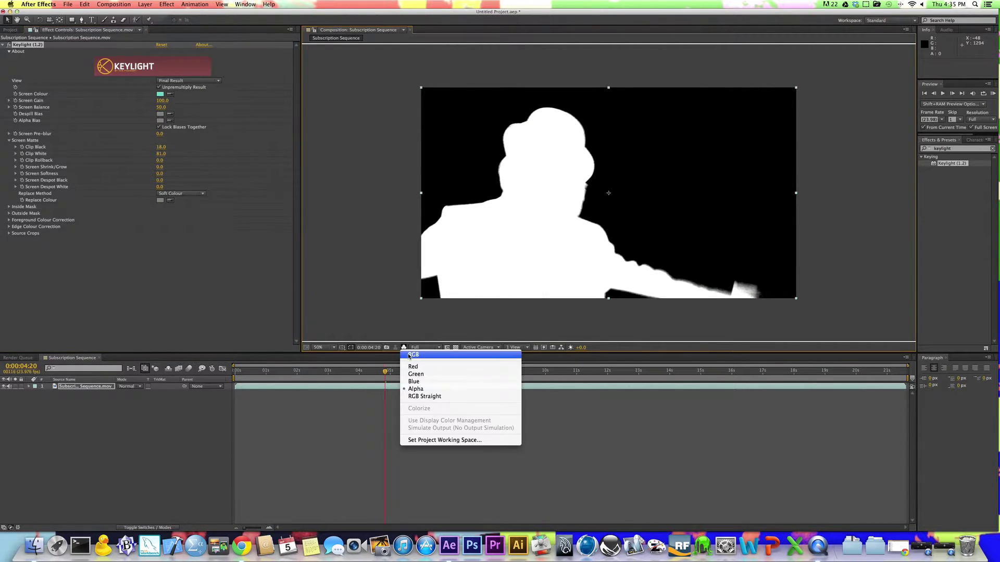
left_click(412, 355)
mouse_move(385, 370)
left_mouse_down()
mouse_move(355, 373)
mouse_move(419, 381)
mouse_move(381, 383)
mouse_move(391, 382)
left_mouse_up()
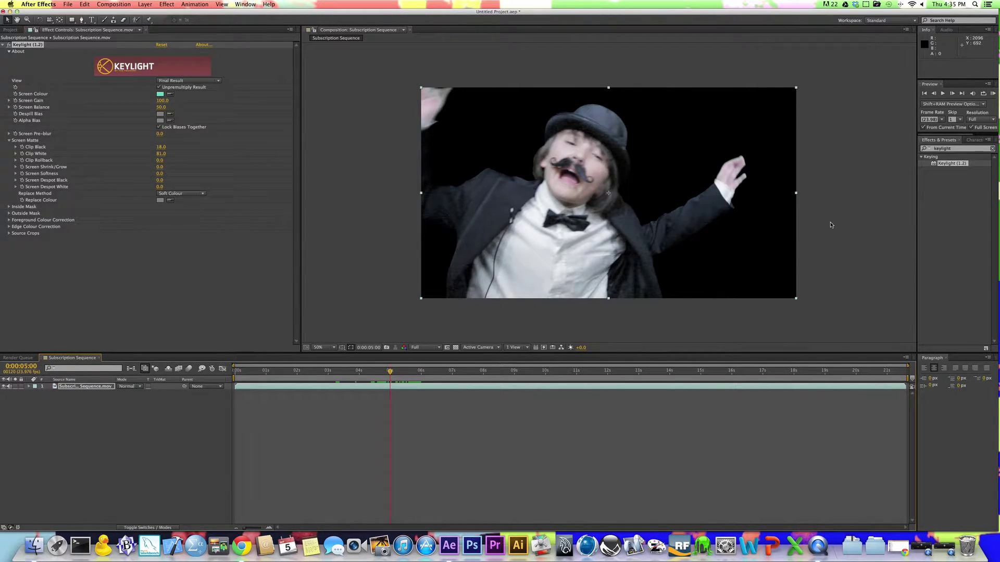
Step: Apply the Color Correction Black & White effect to the keyed performer layer
double_click(958, 148)
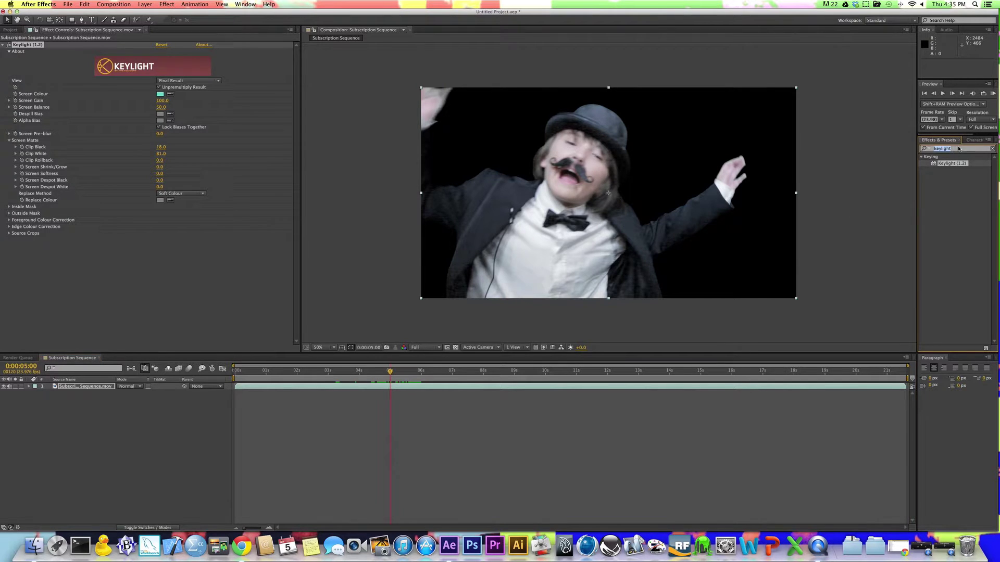
key("BackSpace")
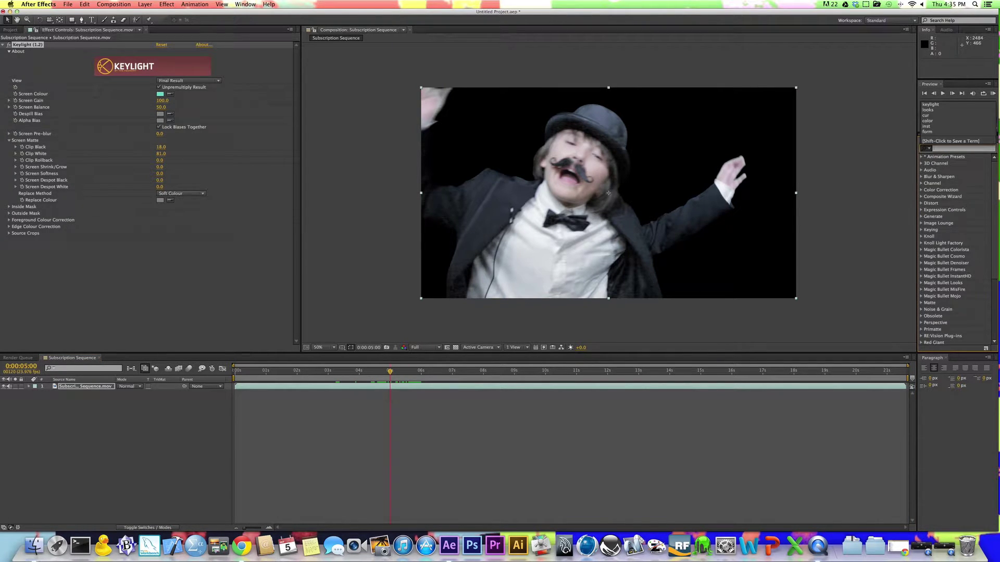
left_click(323, 434)
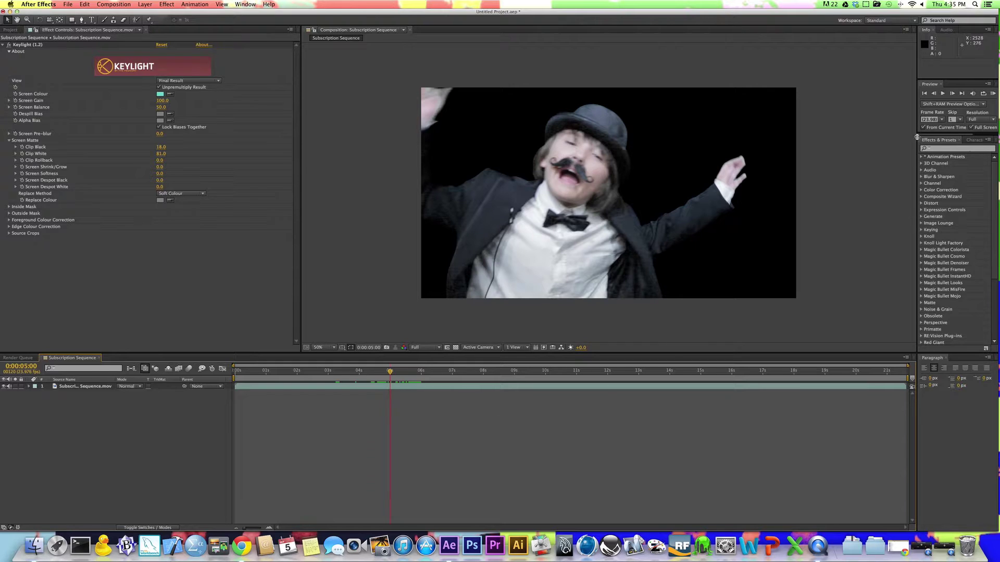
left_click(946, 150)
type("black")
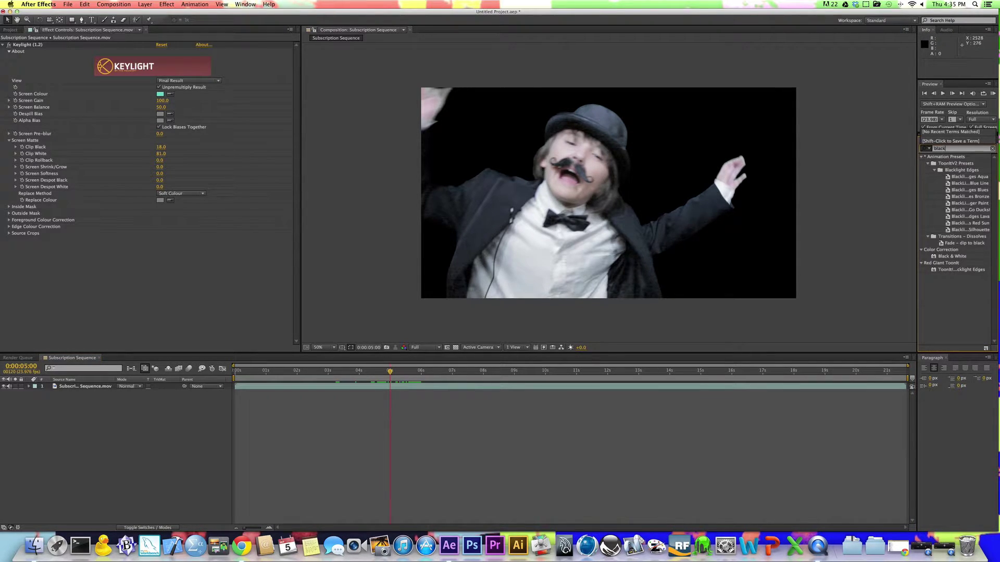
left_click(949, 257)
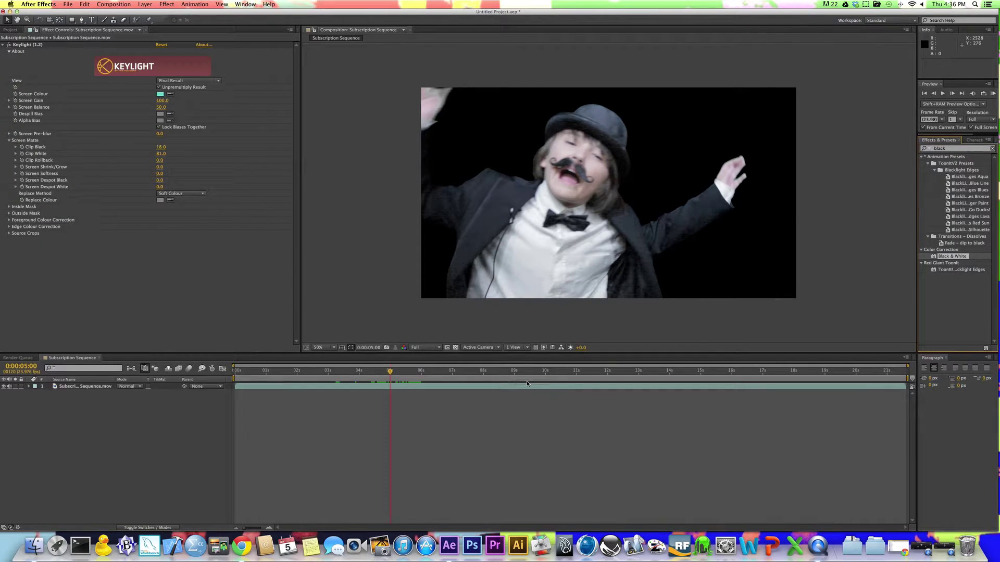
left_click_drag(526, 383, 523, 387)
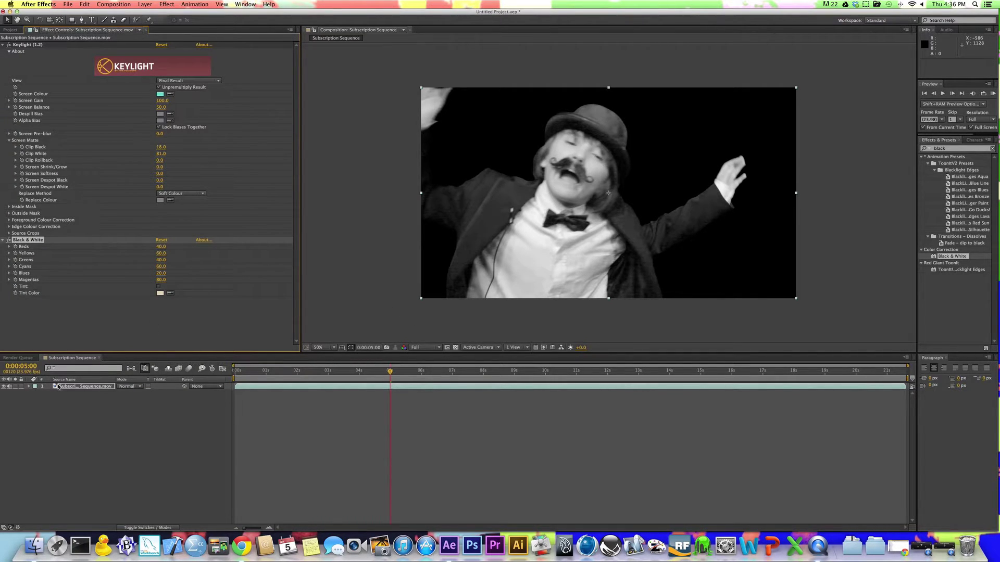
Step: Add the Valley train footage to the composition as layer 2
left_click(10, 29)
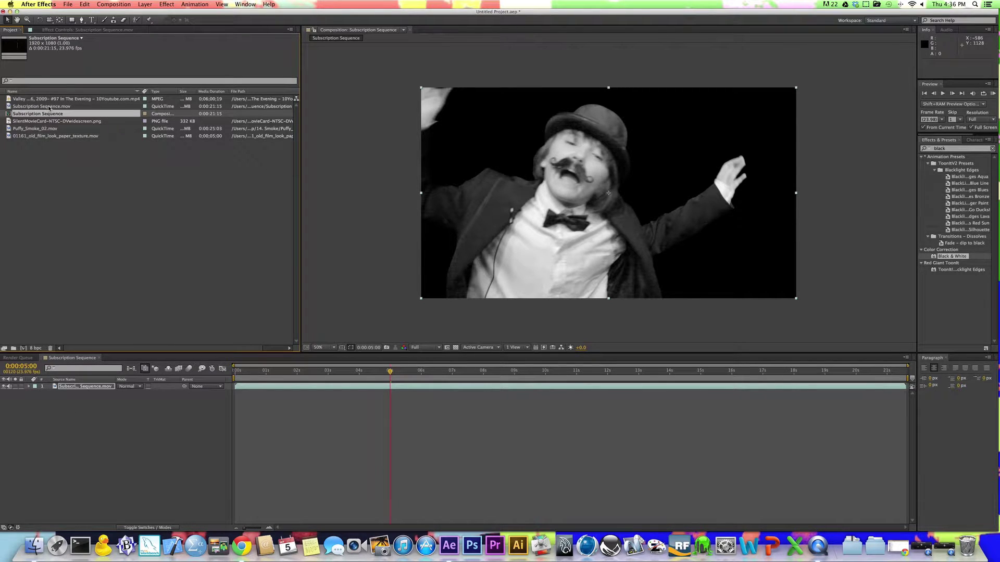
left_click(17, 99)
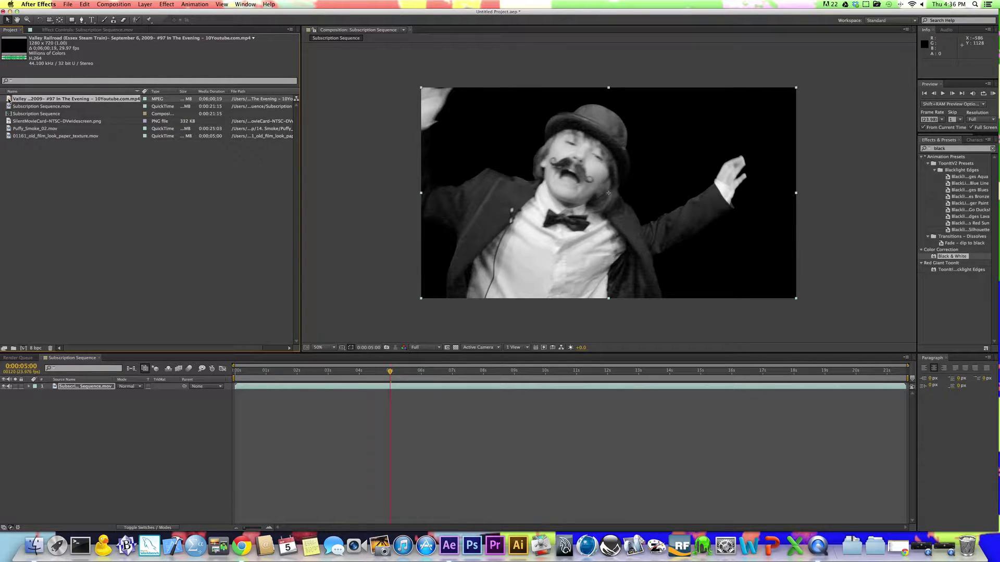
left_click_drag(9, 99, 101, 434)
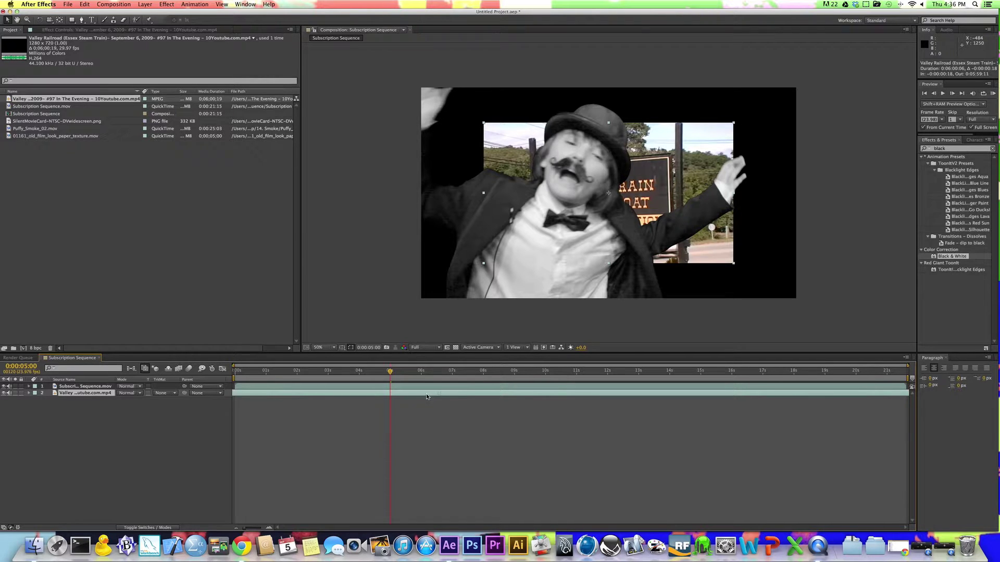
Step: Trim the train clip from 0;05;30;00 in the Footage viewer and overlay-edit it at the current time
double_click(9, 98)
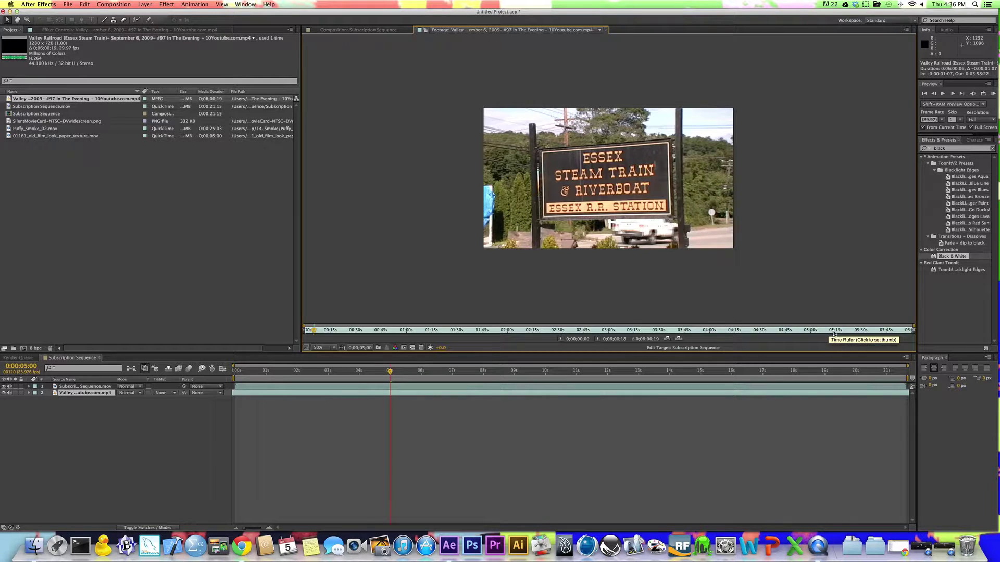
left_click(834, 330)
left_click_drag(834, 332, 861, 333)
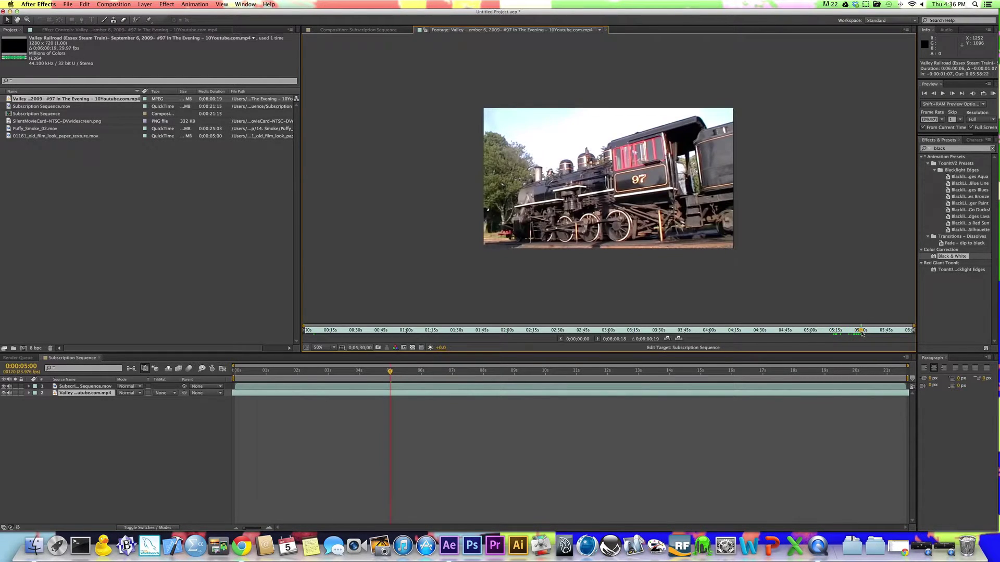
left_click(561, 339)
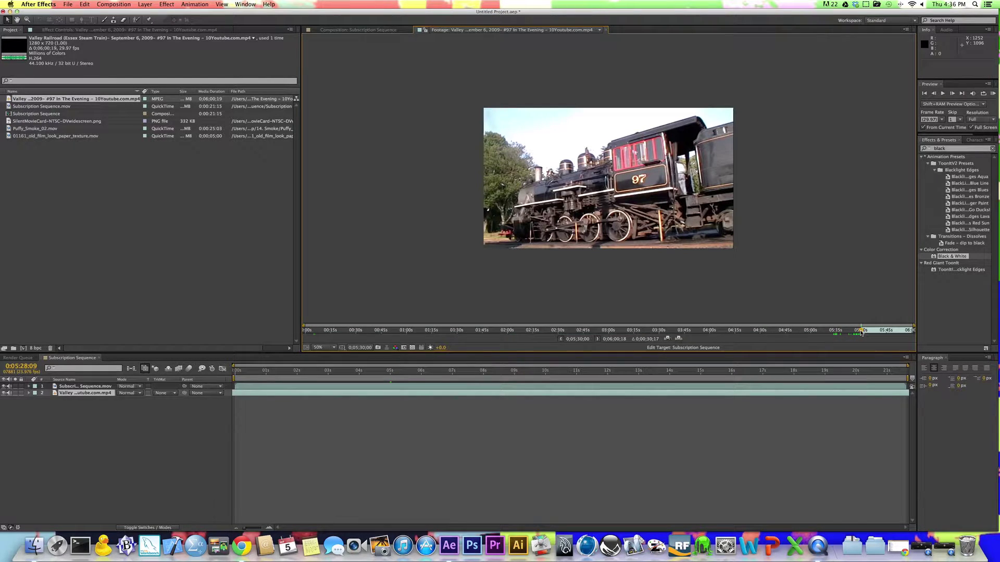
left_click_drag(860, 333, 881, 333)
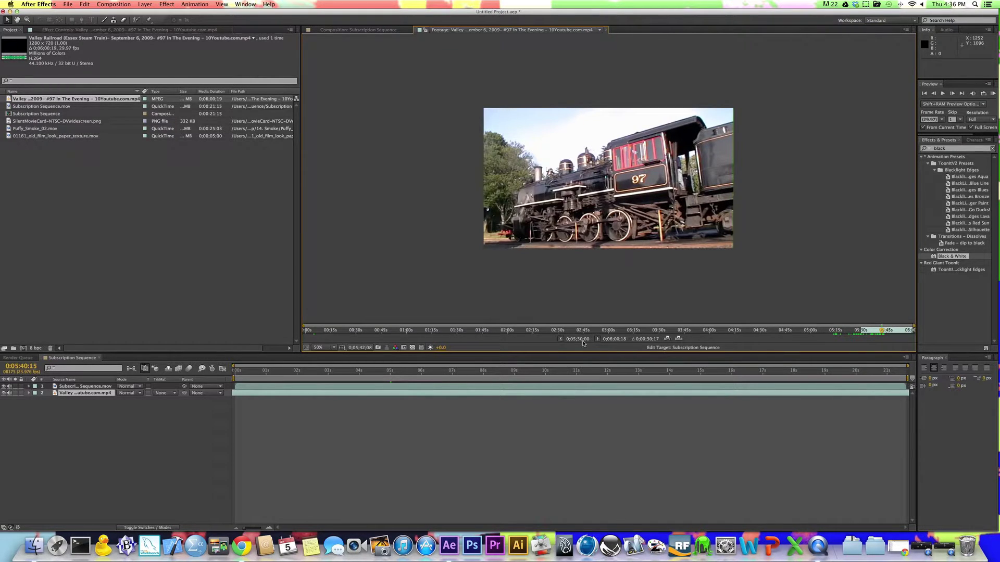
left_click(597, 339)
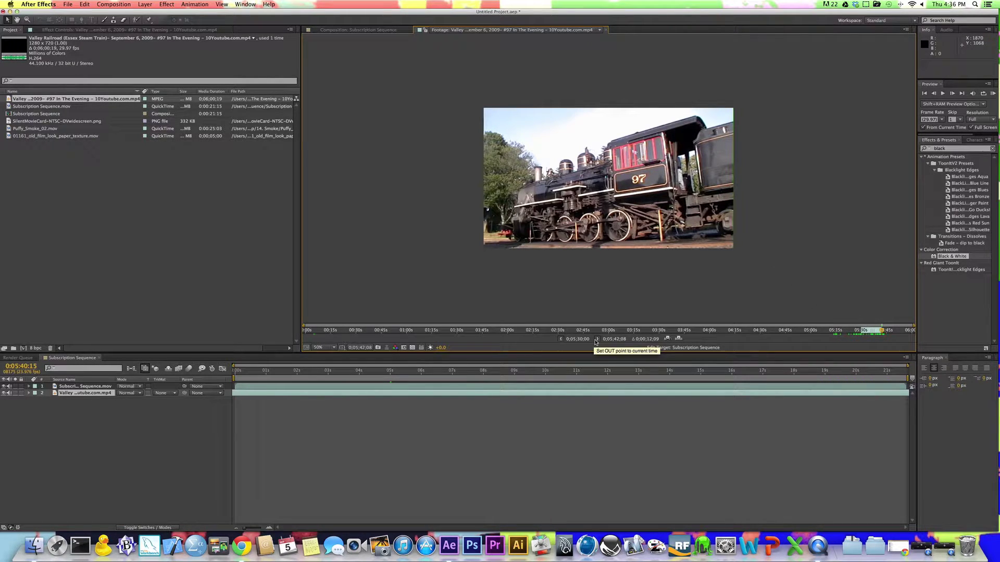
left_click(561, 378)
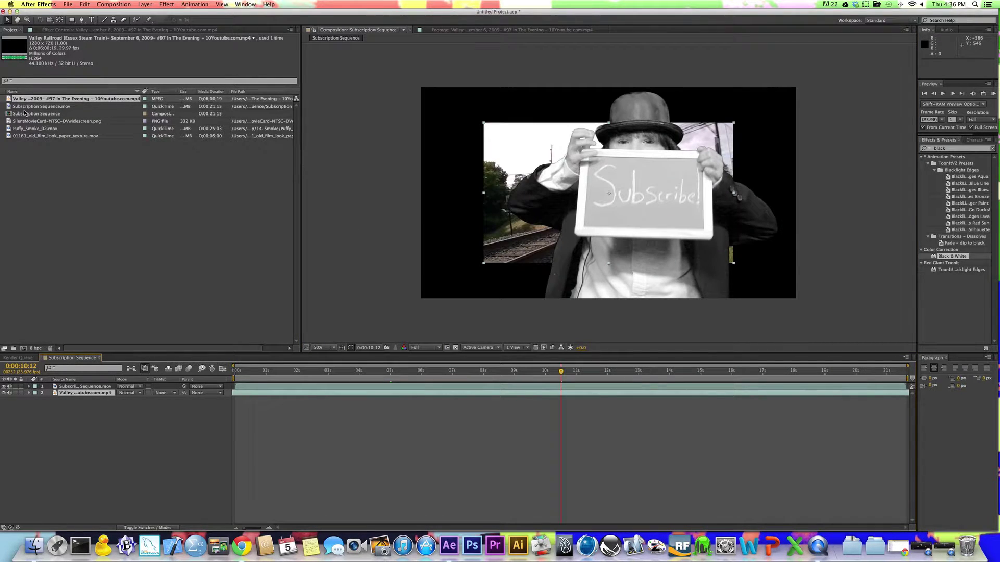
double_click(18, 100)
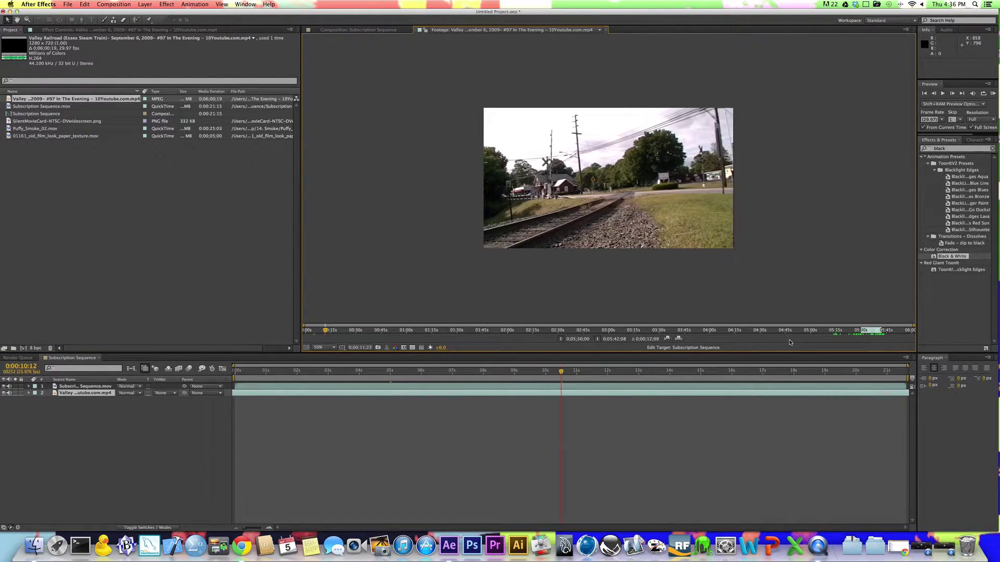
left_click(678, 338)
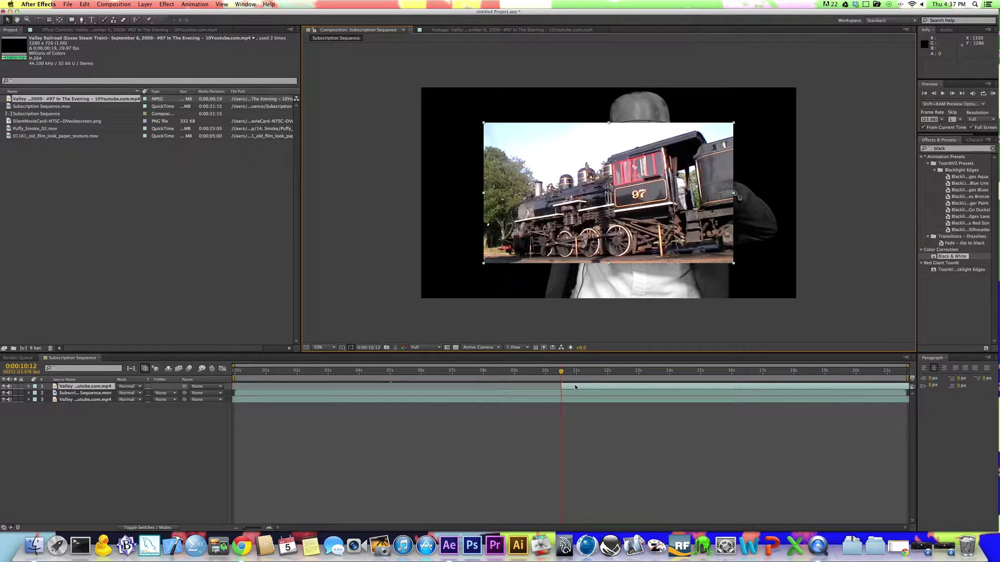
Step: Move the train layer beneath the performer and apply Black & White to it
left_click(62, 386)
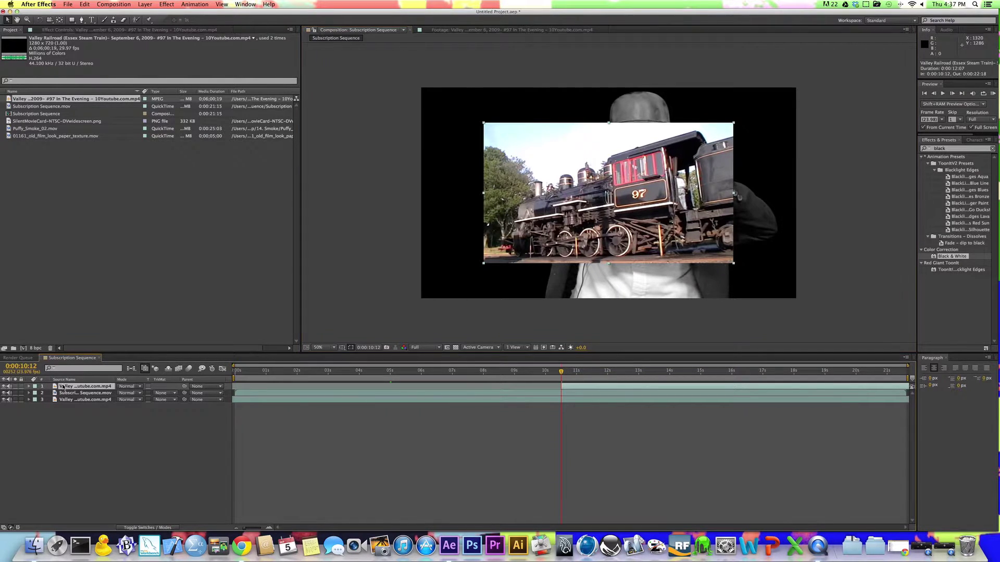
left_click_drag(62, 386, 63, 397)
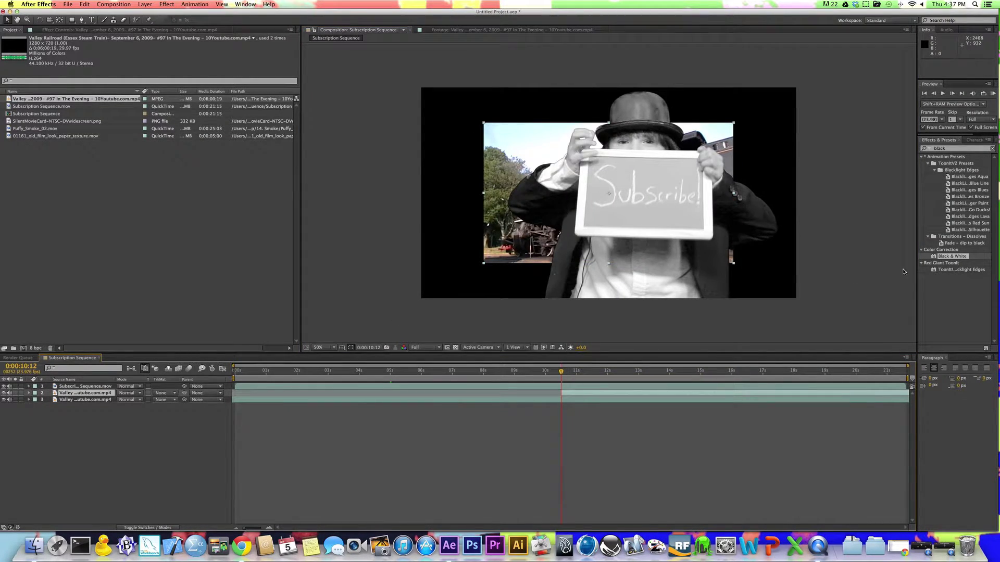
left_click_drag(953, 256, 661, 401)
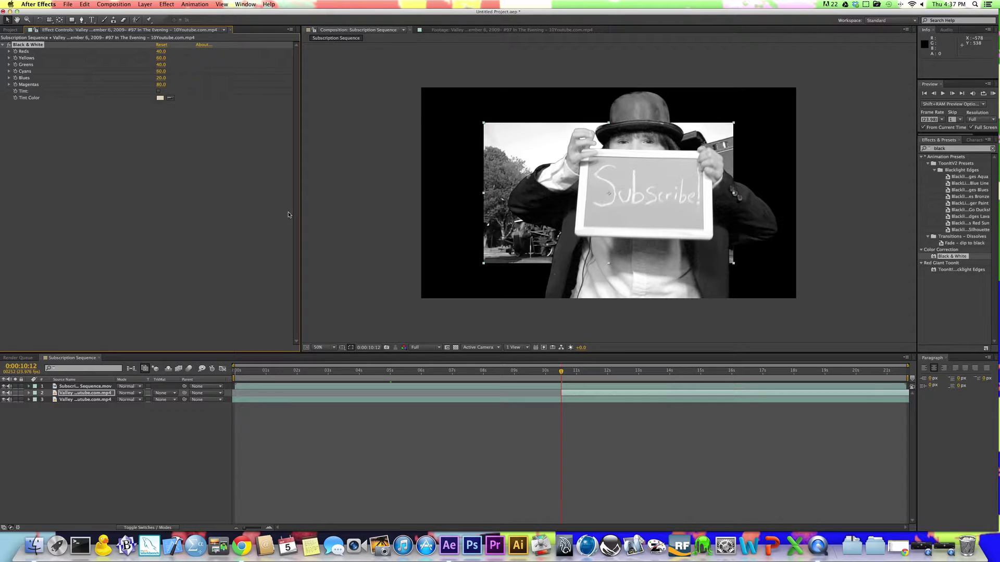
Step: Scale the train footage to 154.4% to fill the frame and preview the result
key("s")
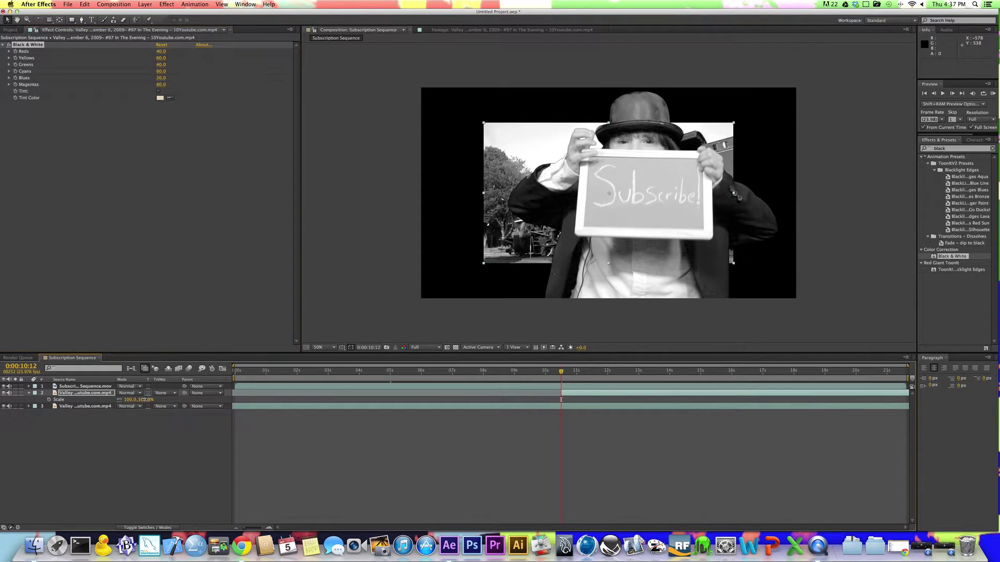
left_click_drag(144, 399, 166, 401)
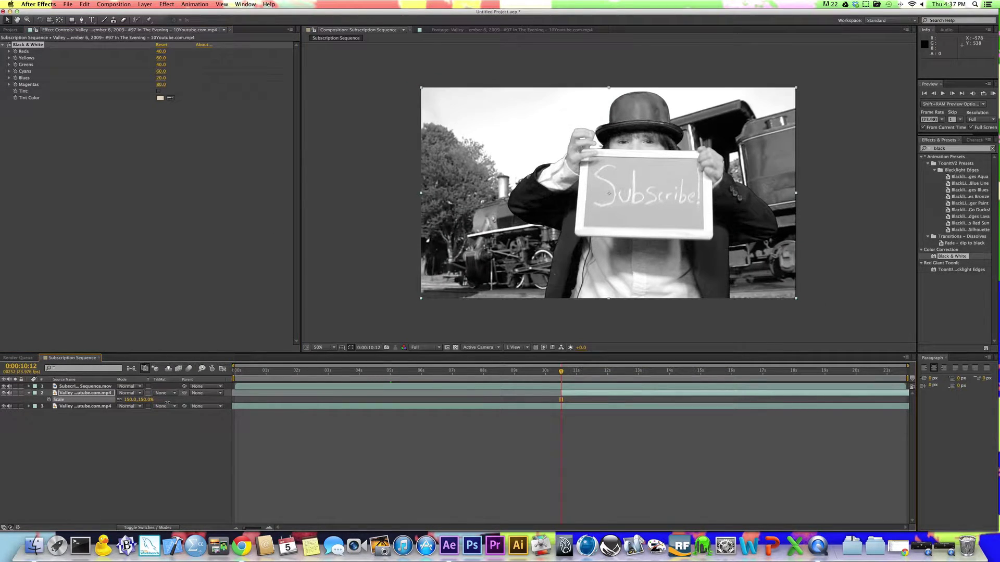
left_click(421, 90)
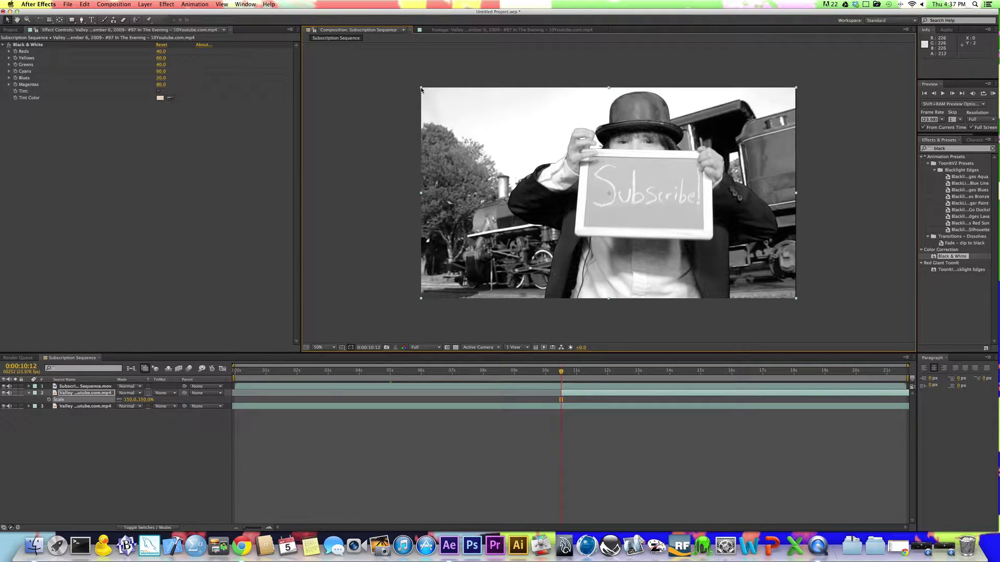
mouse_move(422, 89)
left_mouse_down()
mouse_move(397, 73)
mouse_move(395, 81)
mouse_move(422, 88)
mouse_move(393, 82)
mouse_move(404, 86)
left_mouse_up()
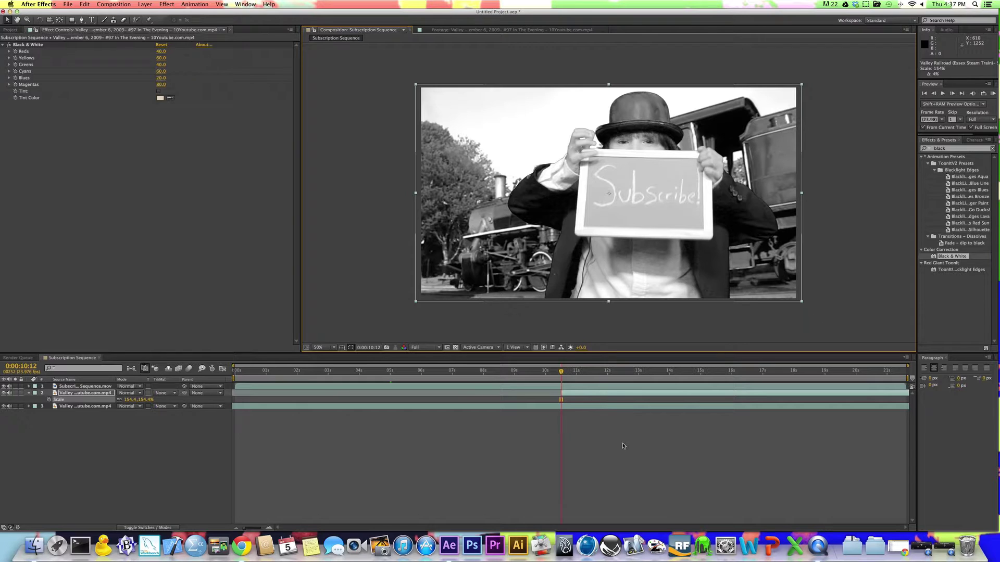
left_click(562, 372)
key("space")
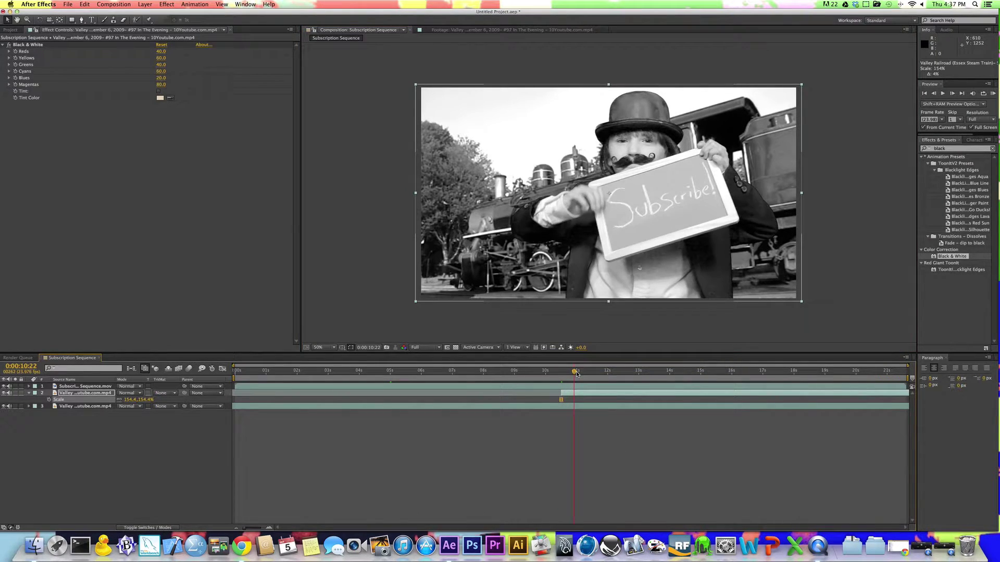
left_click(564, 379)
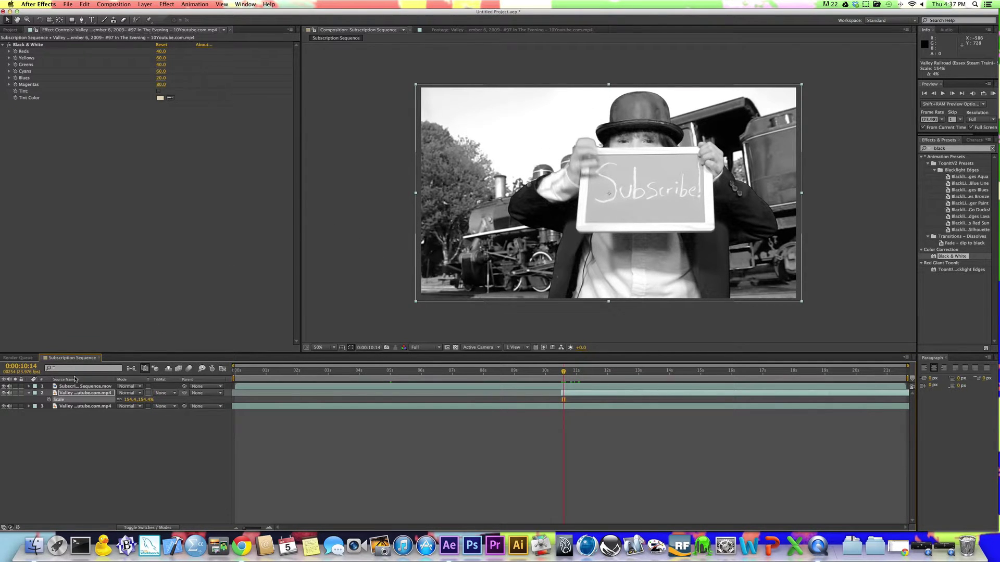
left_click(10, 29)
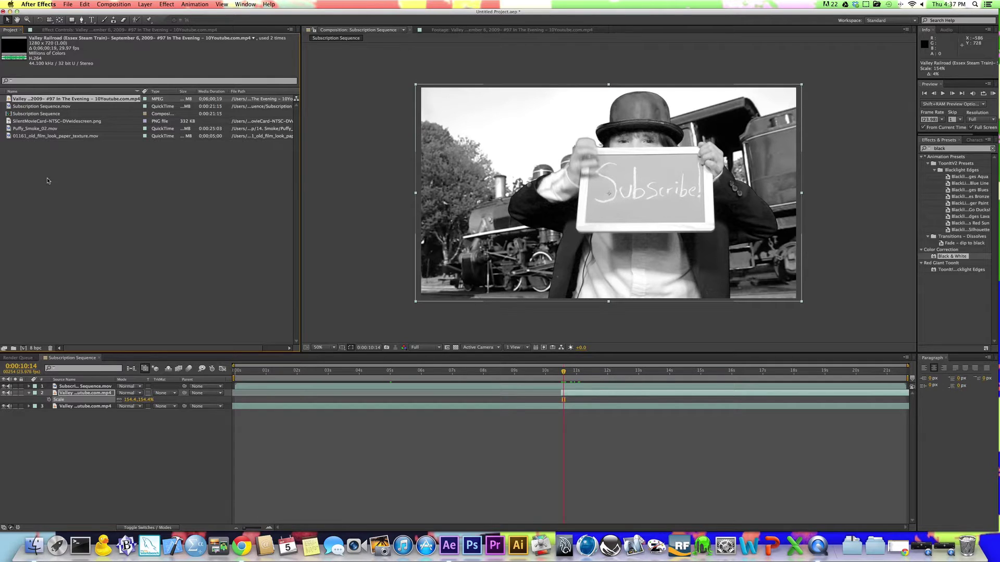
Step: Add the old film paper texture clip as the top layer starting at about 10.5 seconds
left_click(22, 136)
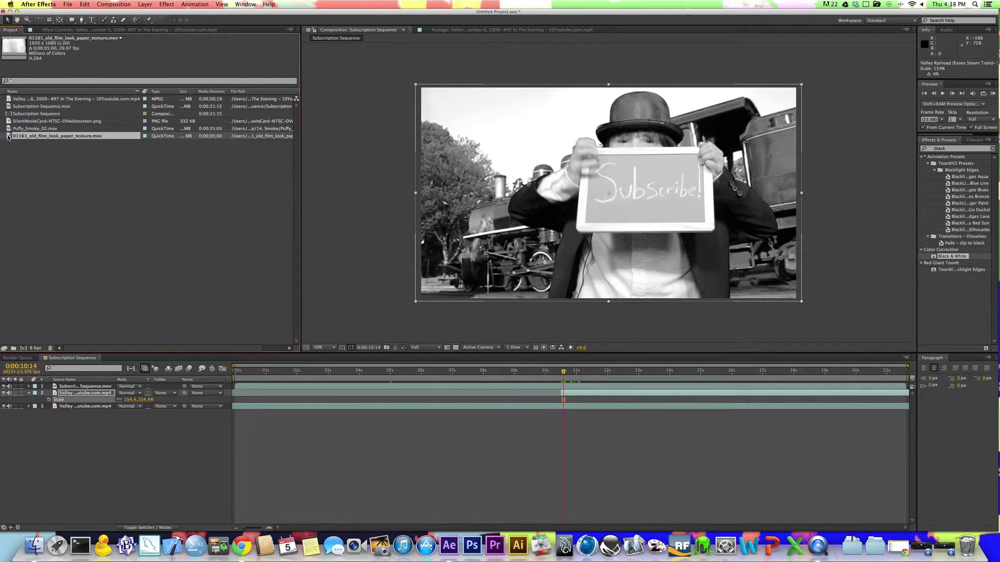
left_click_drag(9, 136, 50, 395)
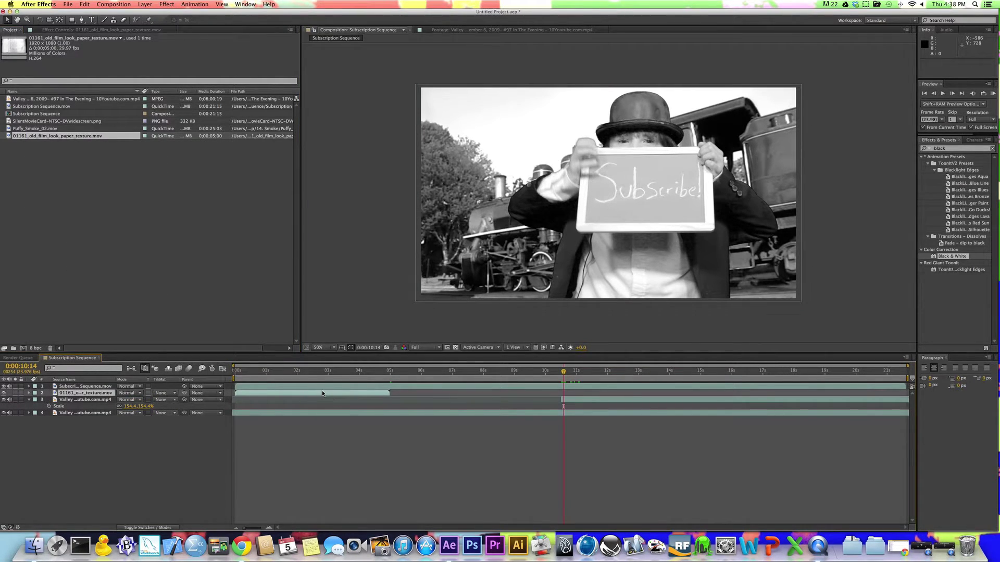
left_click_drag(322, 393, 589, 385)
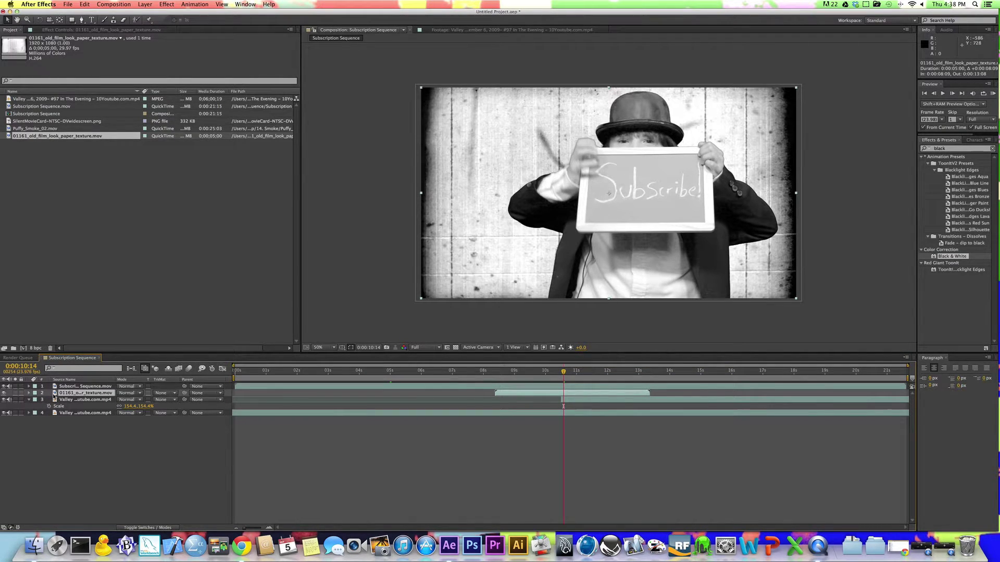
left_click_drag(53, 394, 54, 386)
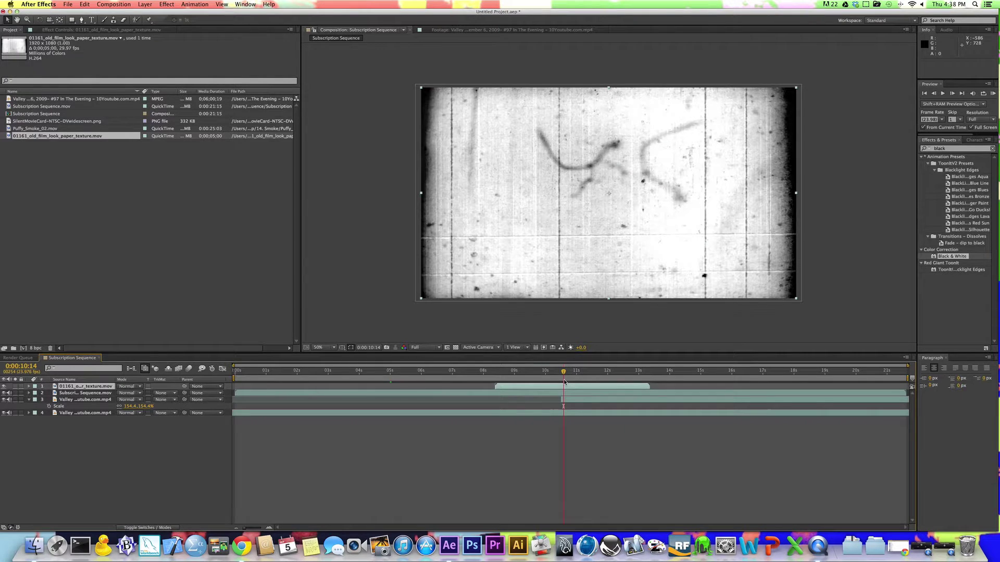
left_click_drag(544, 387, 609, 387)
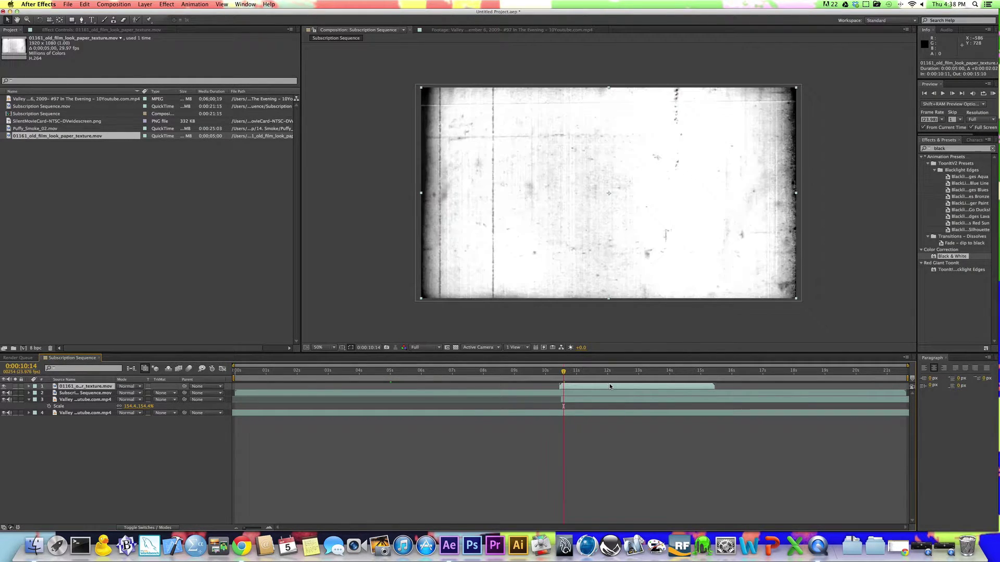
Step: Set the texture layer's blending mode to Overlay with opacity around 56%
left_click(125, 387)
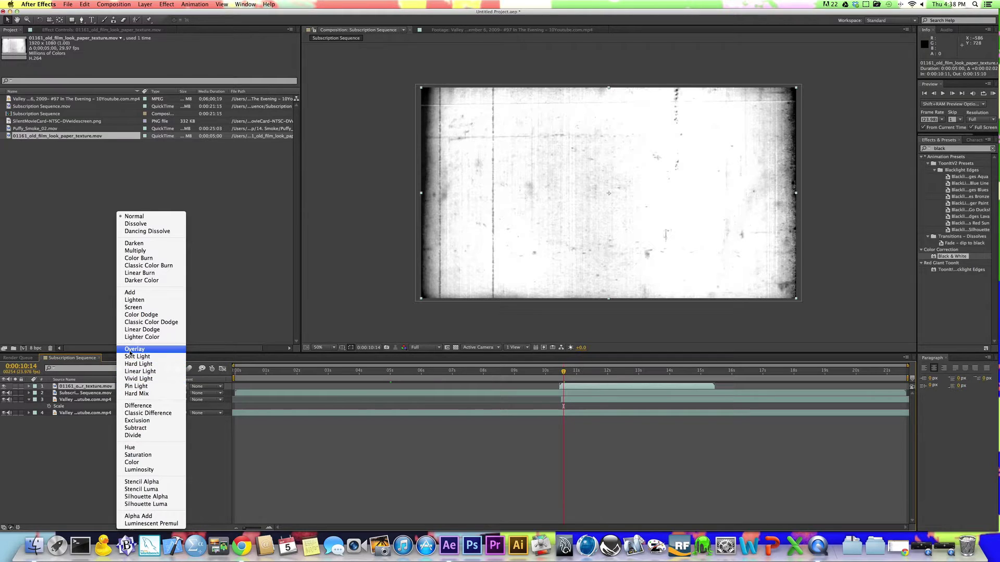
left_click(130, 350)
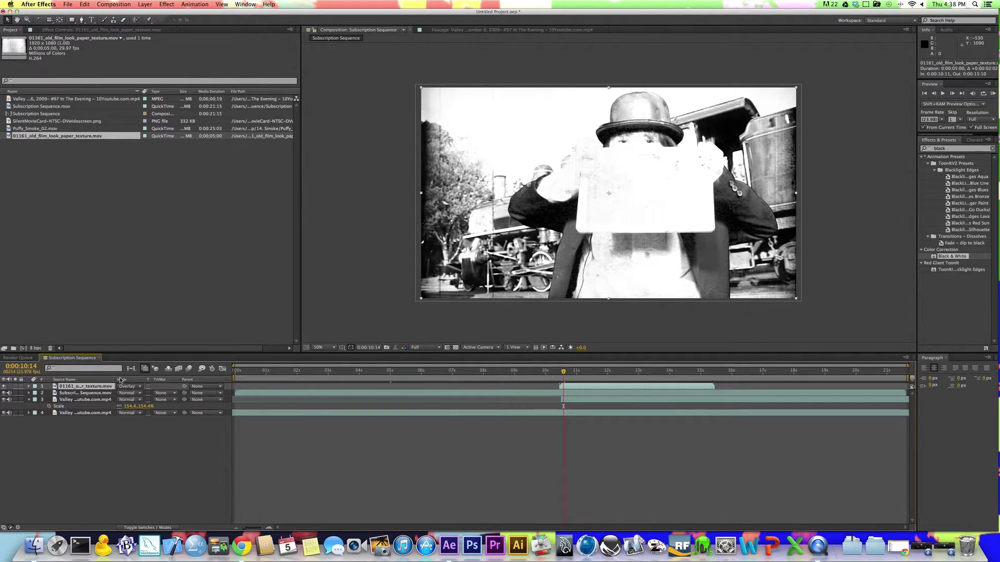
key("t")
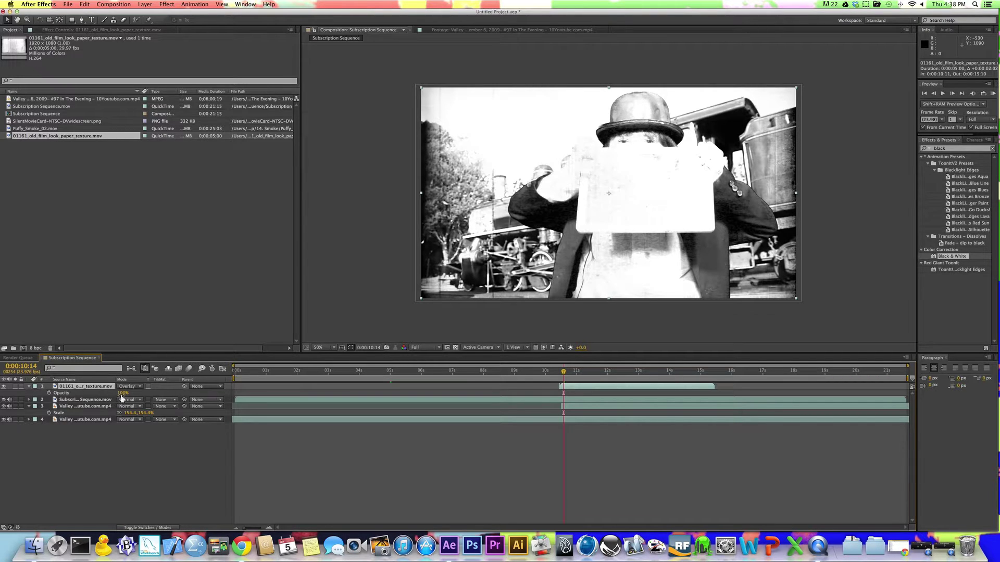
left_click_drag(122, 396, 108, 398)
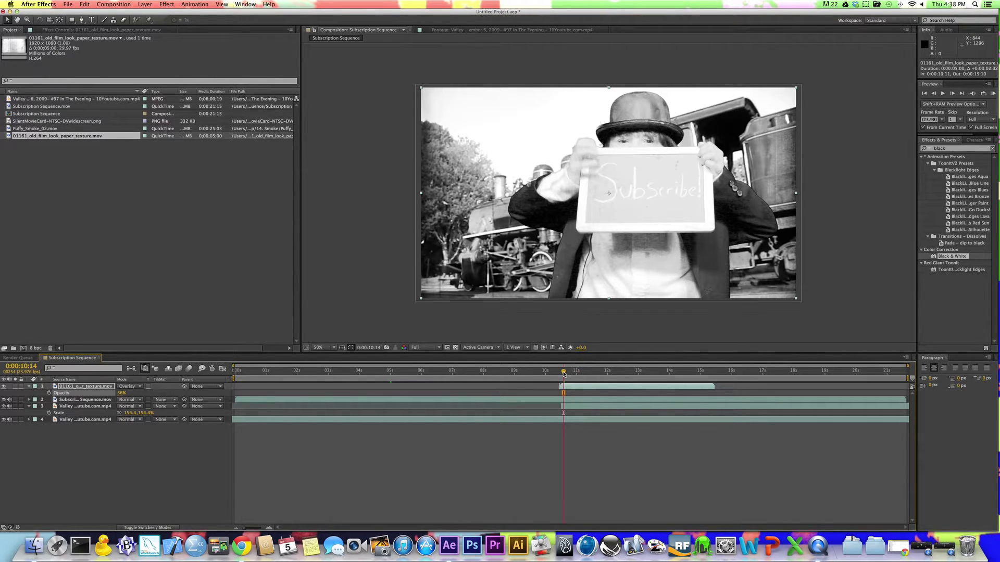
left_click_drag(564, 373, 616, 374)
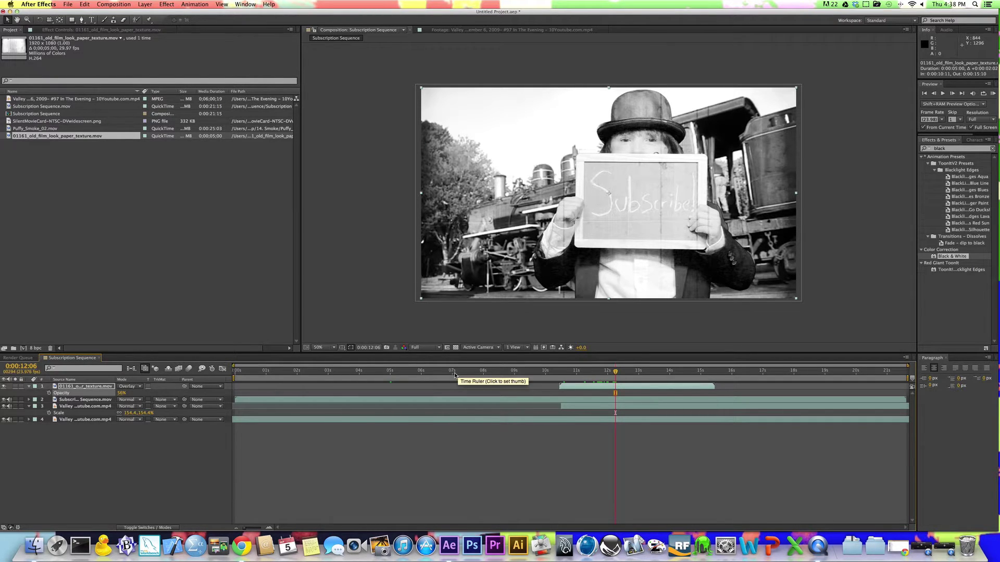
Step: Delete the bottom colour Valley train layer from the sequence
left_click(415, 376)
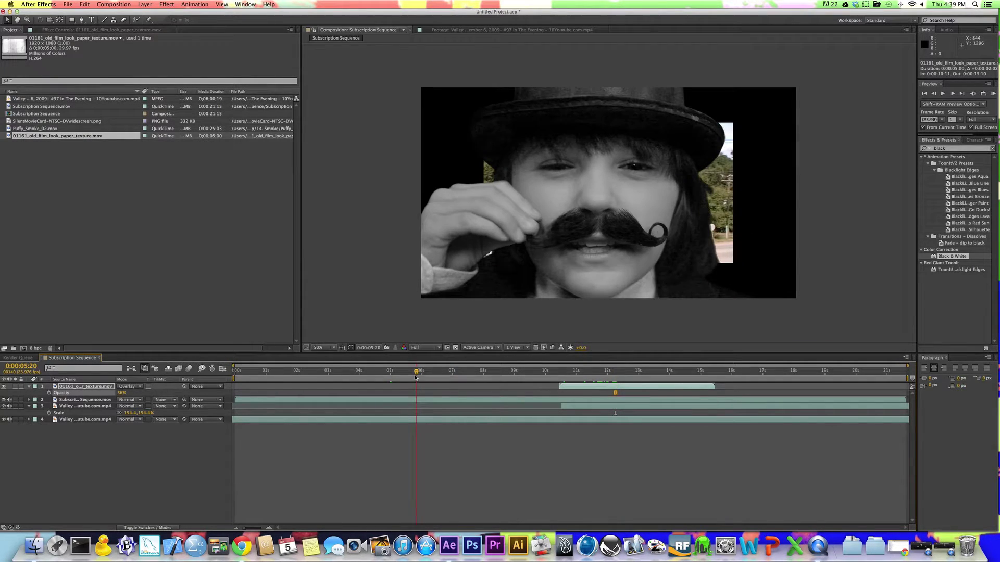
left_click_drag(415, 376, 341, 379)
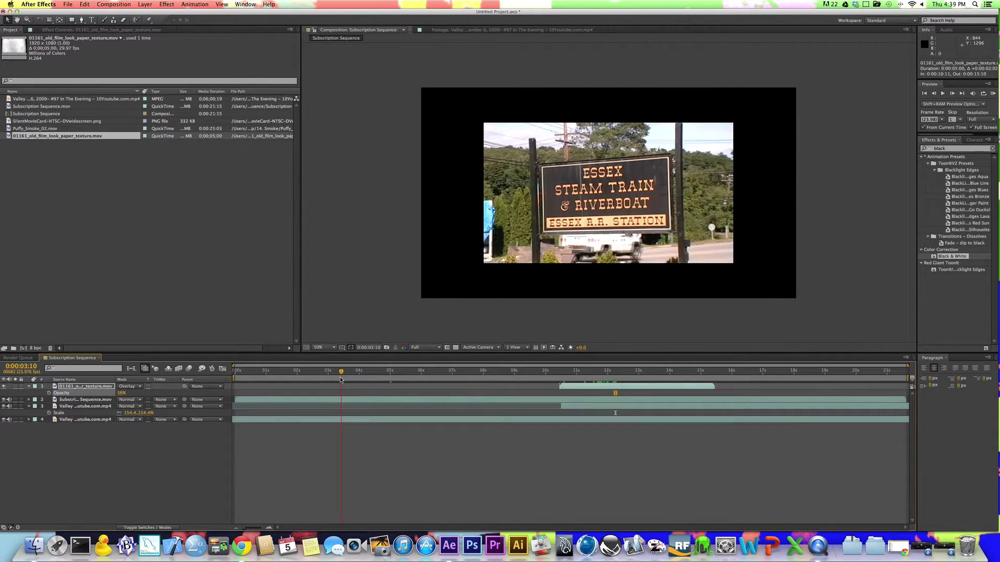
left_click(577, 387)
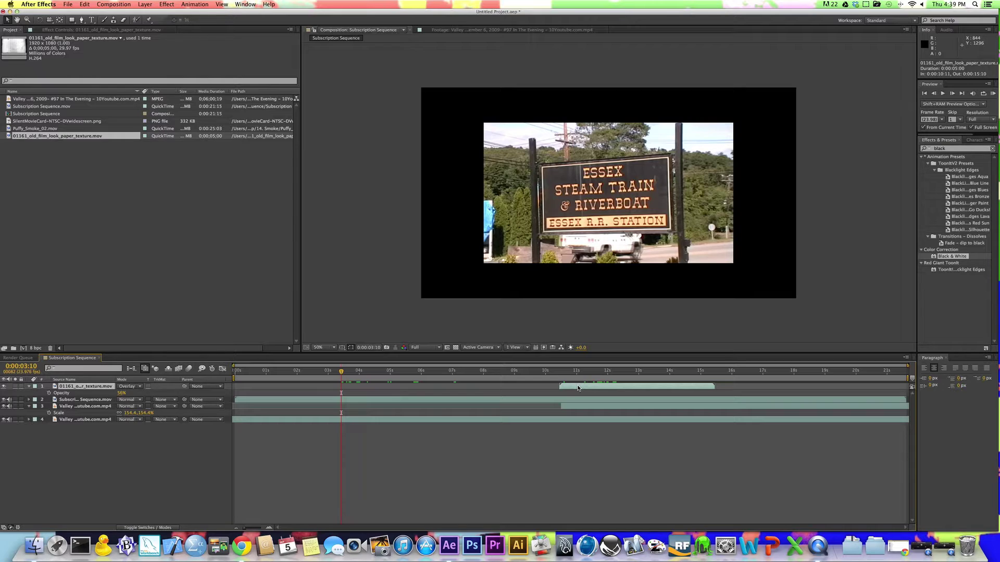
left_click(455, 419)
key("Delete")
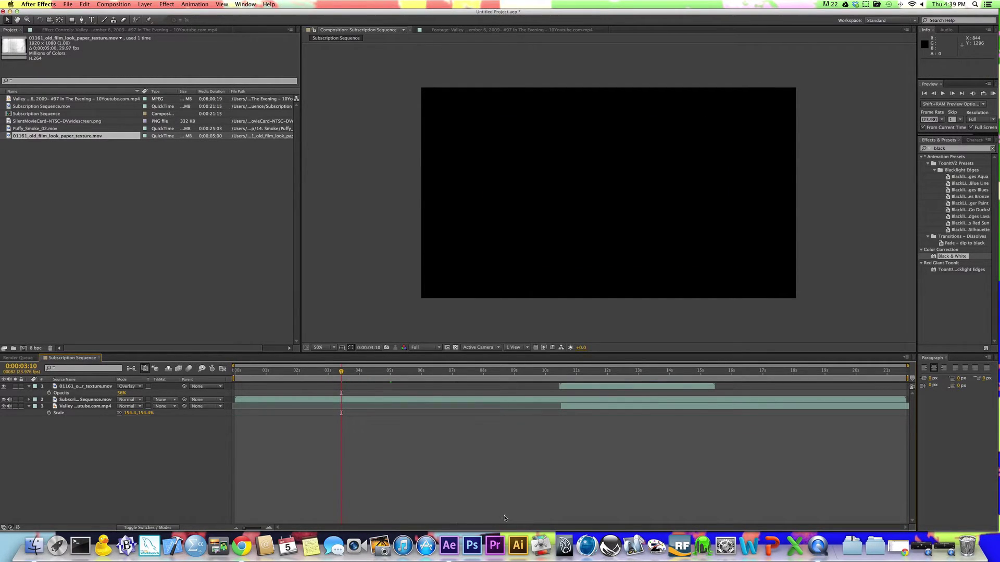
Step: Slide the B&W train and texture layers to about 3 seconds and duplicate the texture
left_click(571, 400)
left_click(572, 408)
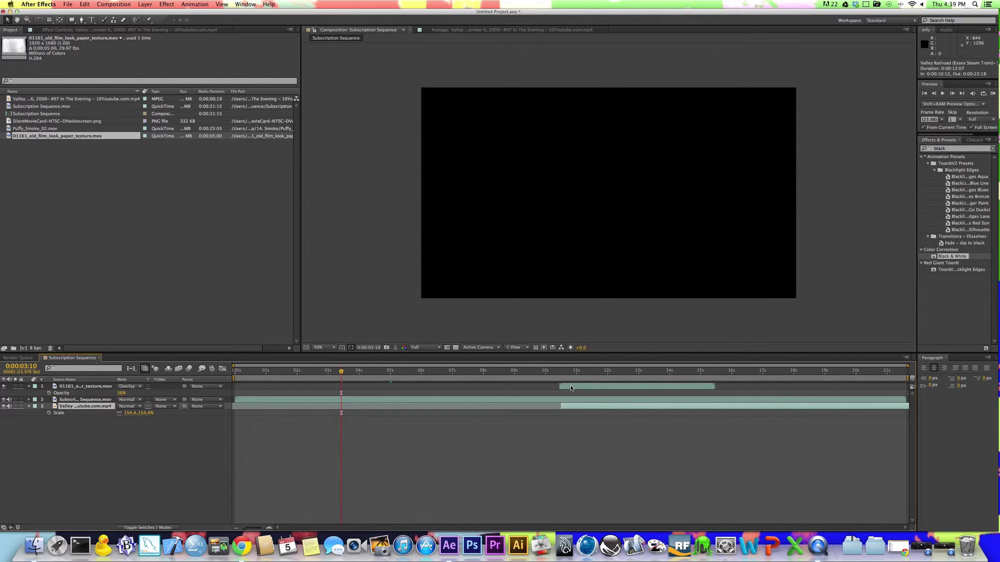
left_click_drag(570, 387, 352, 390)
left_click(352, 393)
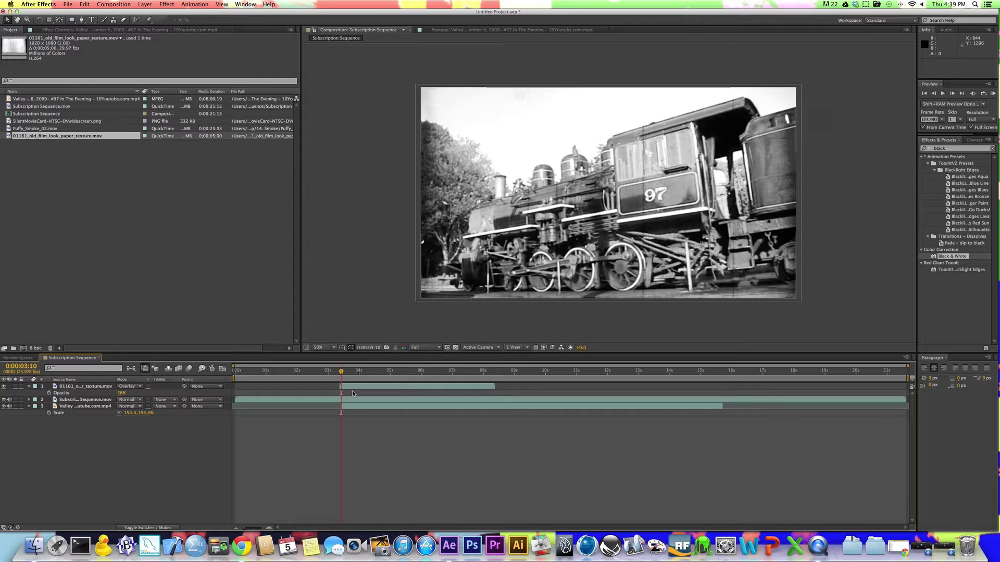
left_click(354, 387)
left_click_drag(342, 374, 639, 387)
key("super+d")
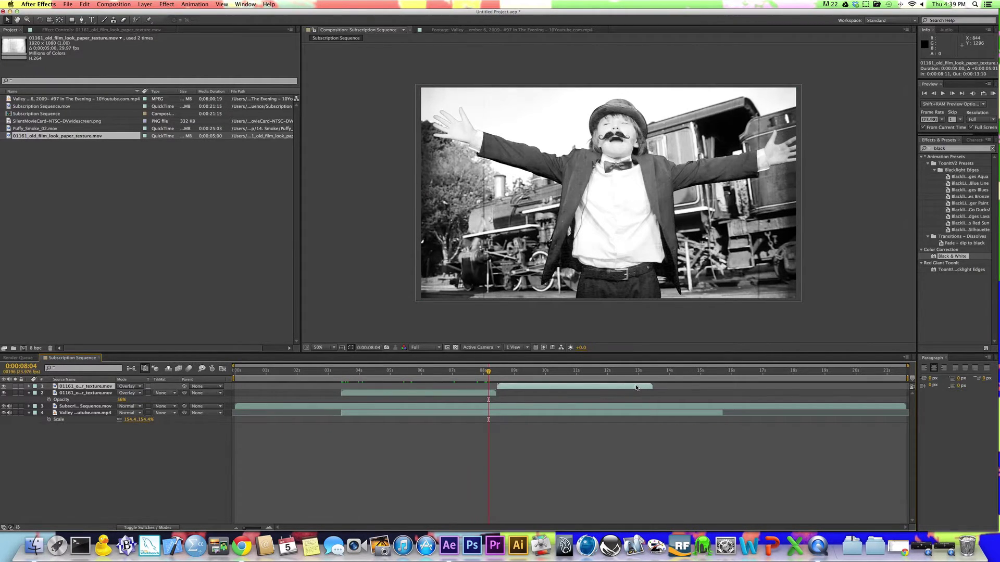
Step: Preview to the closing title, then add SilentMovieCard-NTSC-DVwidescreen.png as the top layer
left_click(514, 372)
left_click_drag(565, 377, 644, 385)
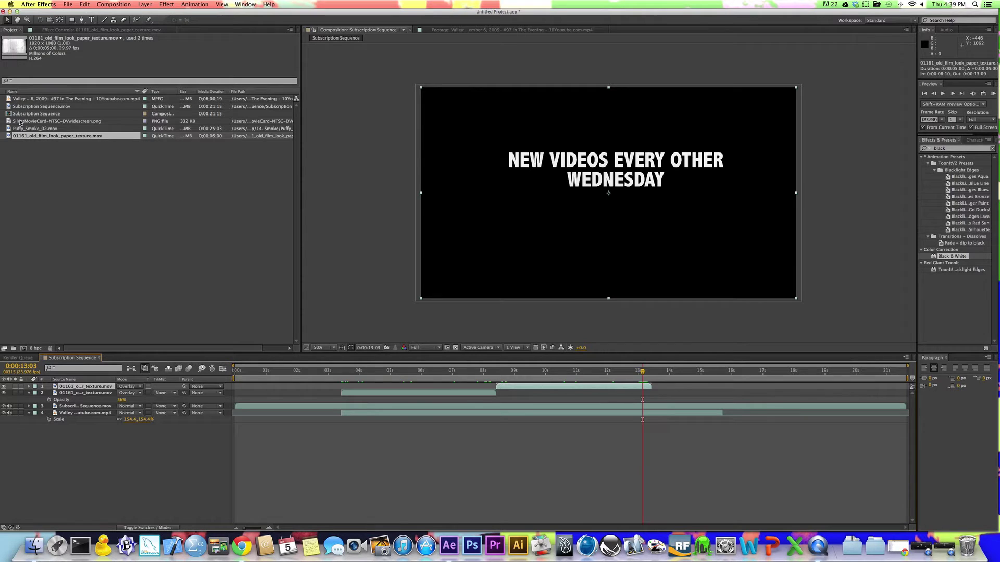
left_click(20, 122)
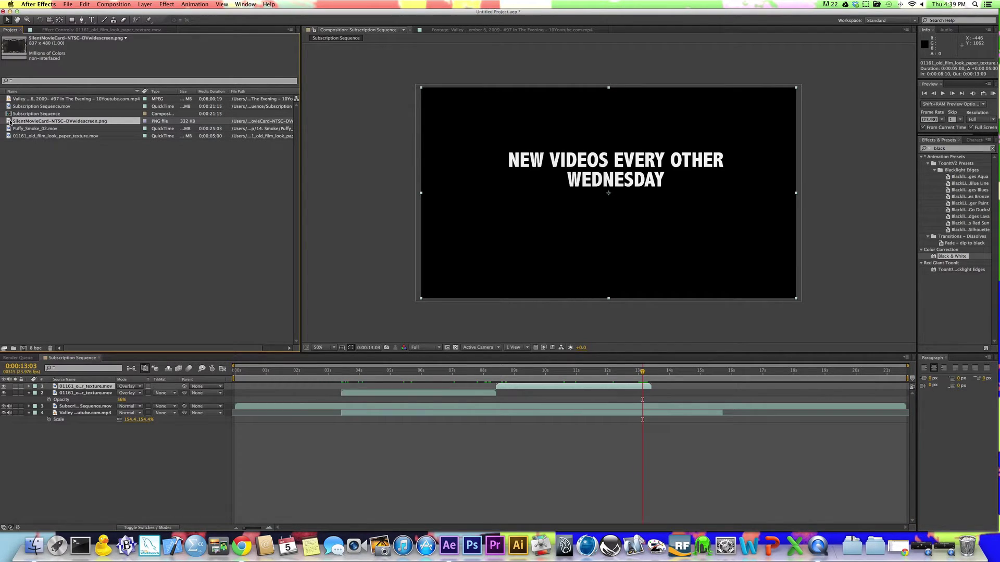
left_click_drag(10, 122, 215, 385)
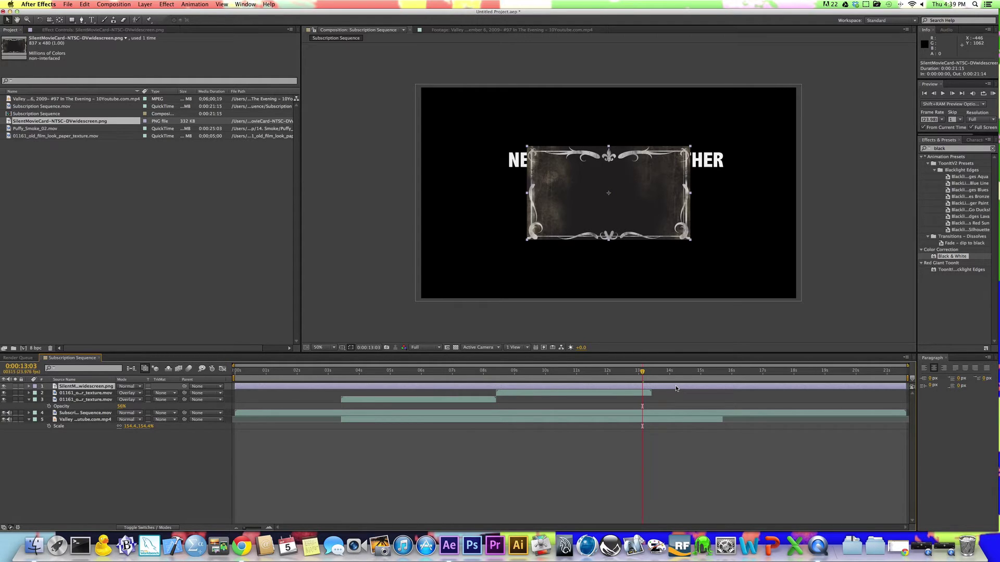
Step: Split the card layer at 13:03 and delete its earlier part
key("super+shift+d")
left_click(634, 394)
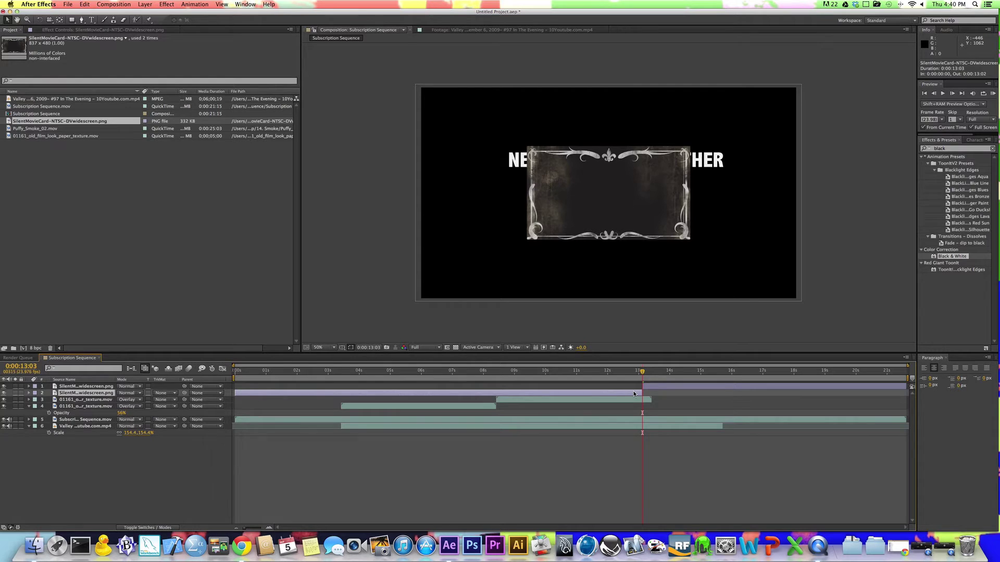
key("Delete")
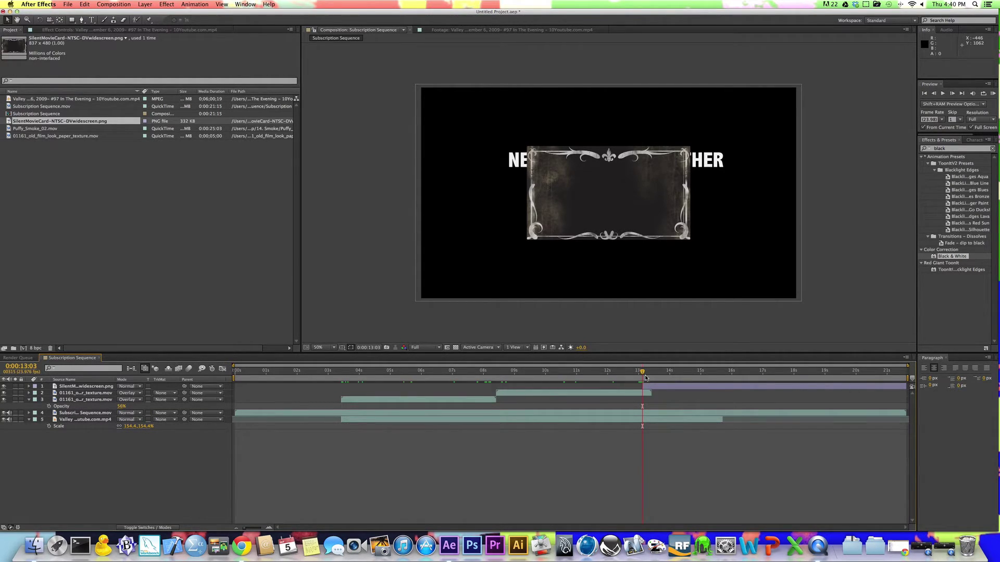
Step: Scale the card layer to 236% so its ornate border fills the frame
left_click(664, 387)
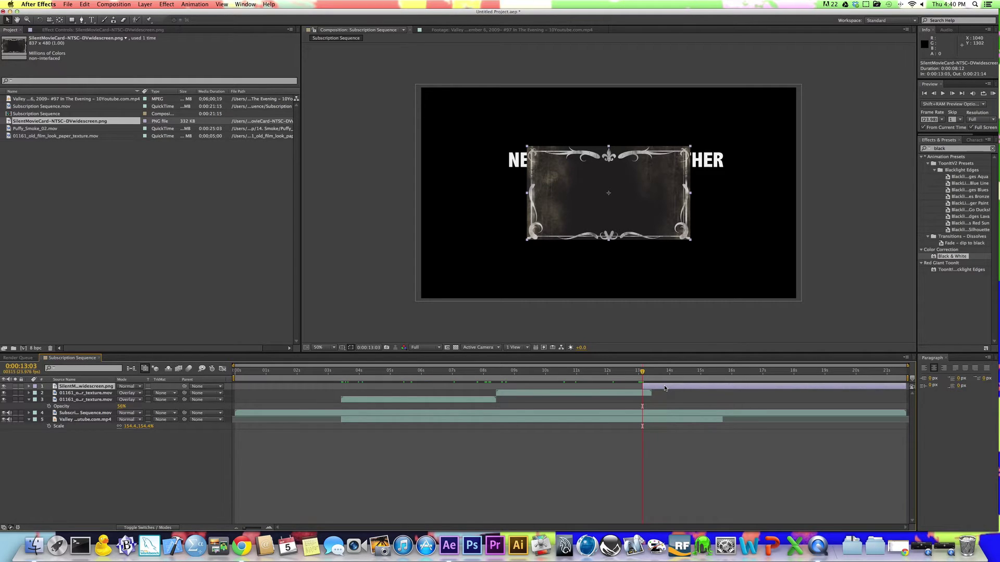
key("s")
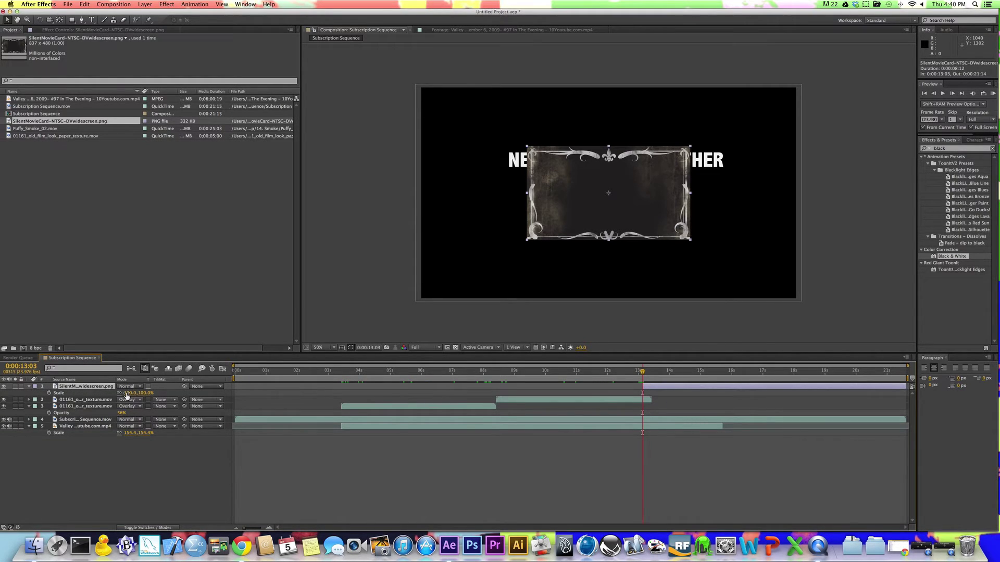
left_click_drag(126, 395, 183, 395)
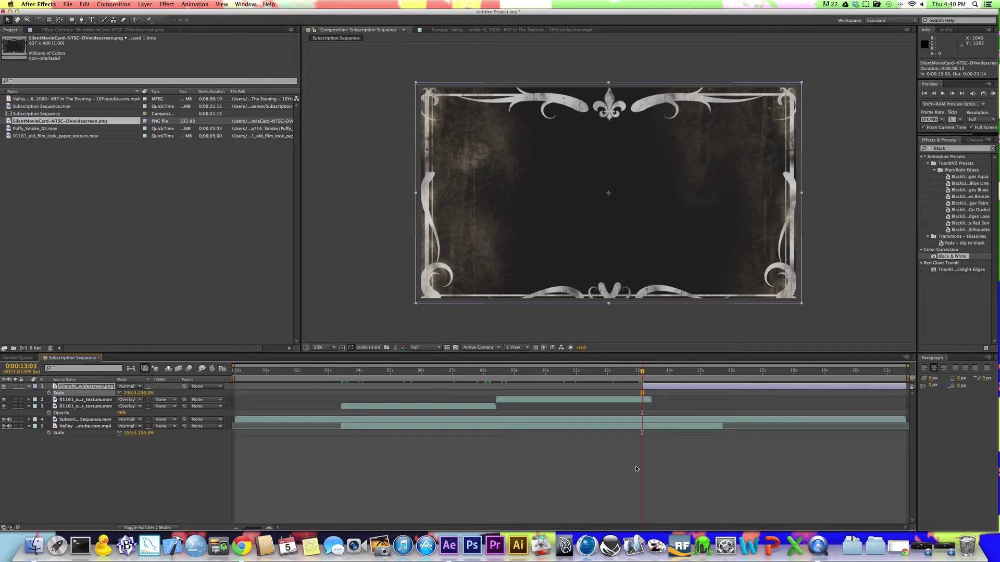
left_click(975, 140)
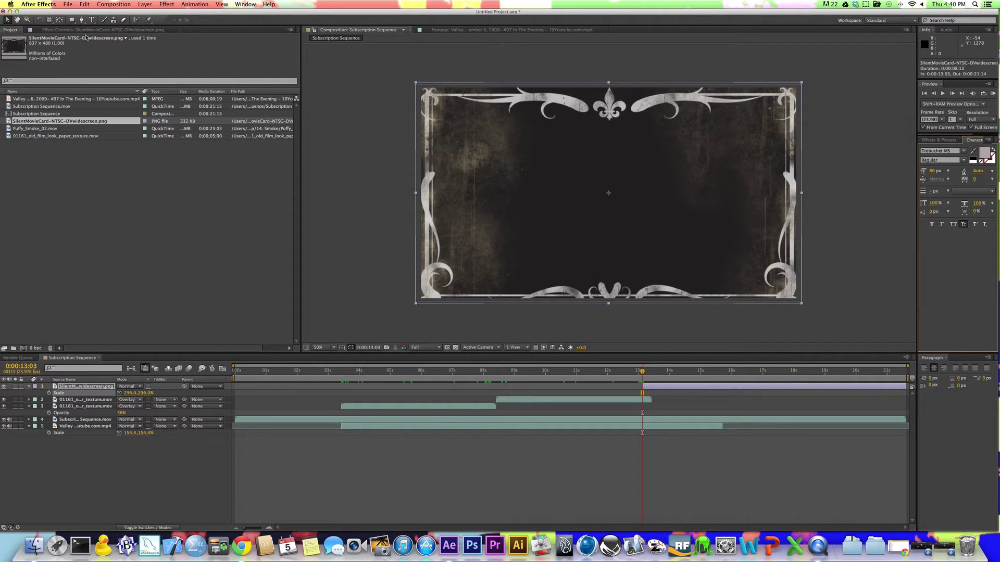
Step: Add a text layer reading 'New Videos Every Other Wednesday' on the card
left_click(92, 20)
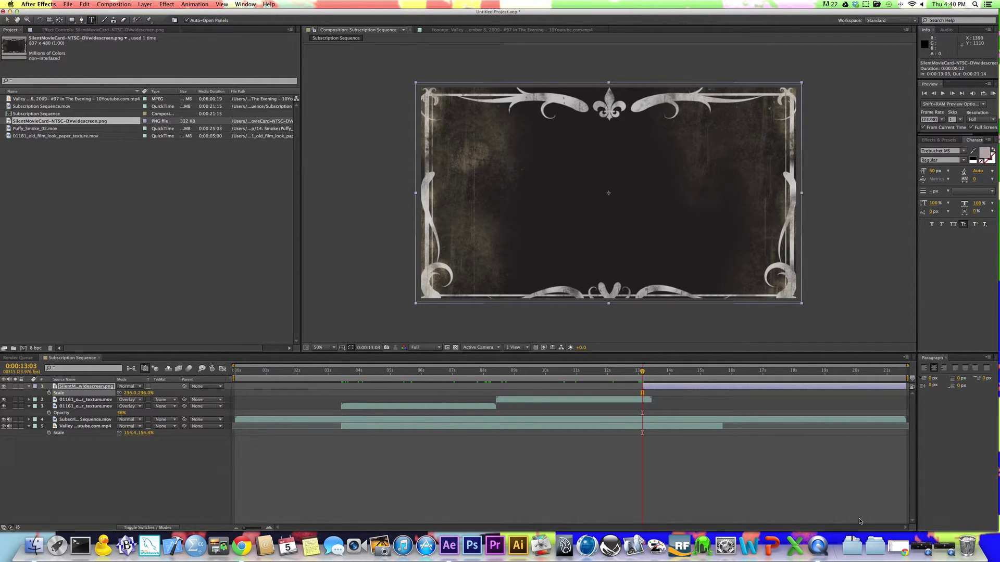
left_click(853, 545)
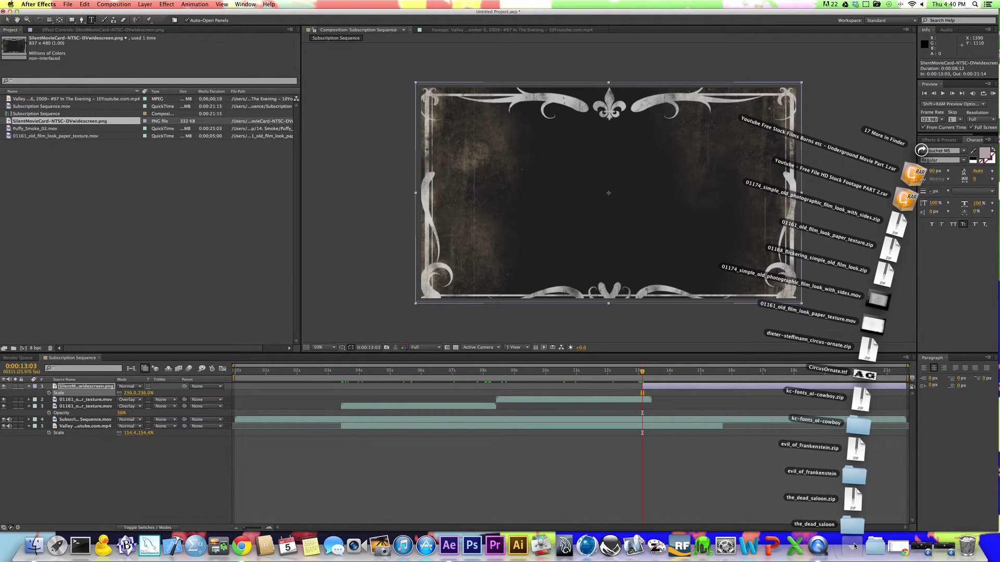
left_click(853, 545)
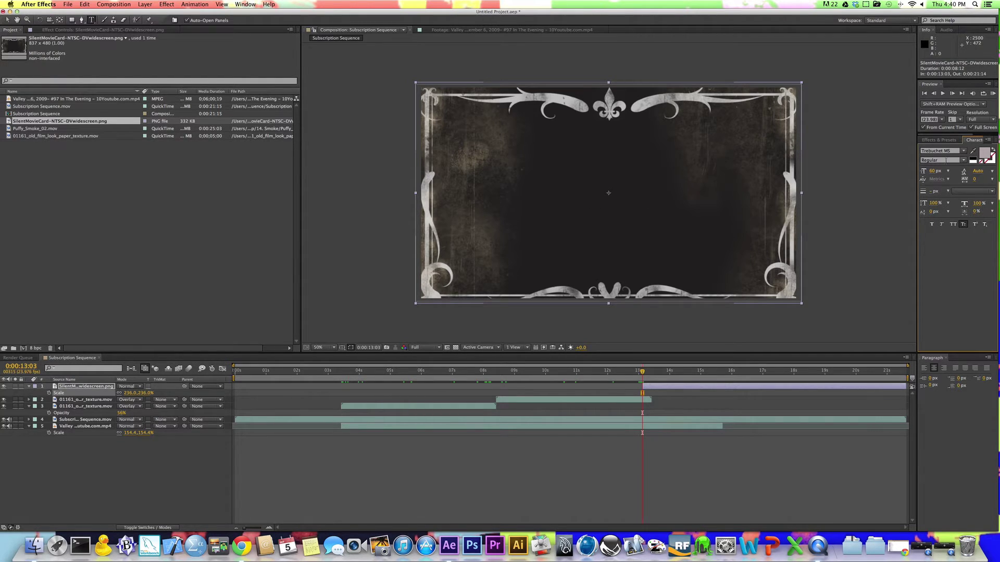
left_click(546, 197)
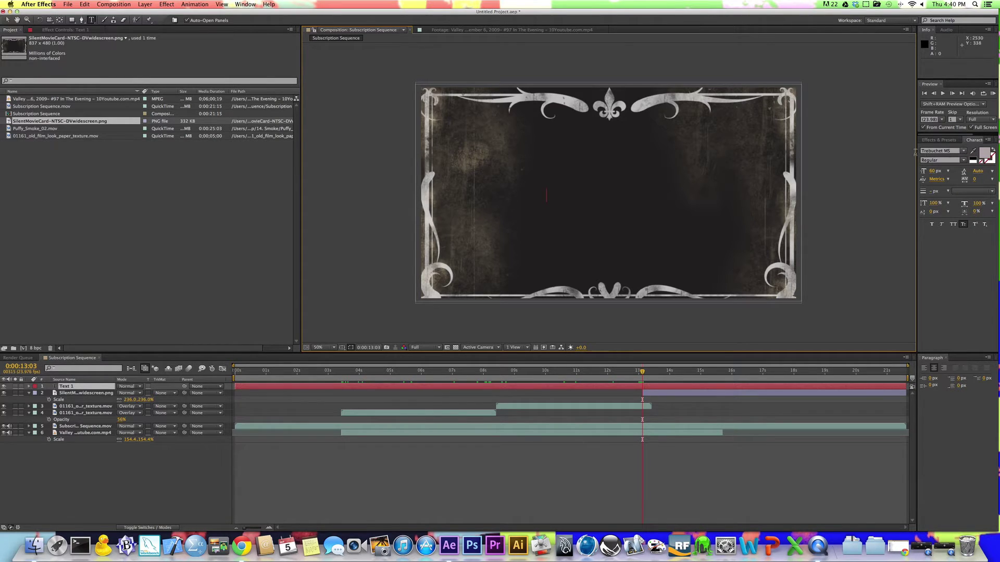
type("New Videos Every Other ")
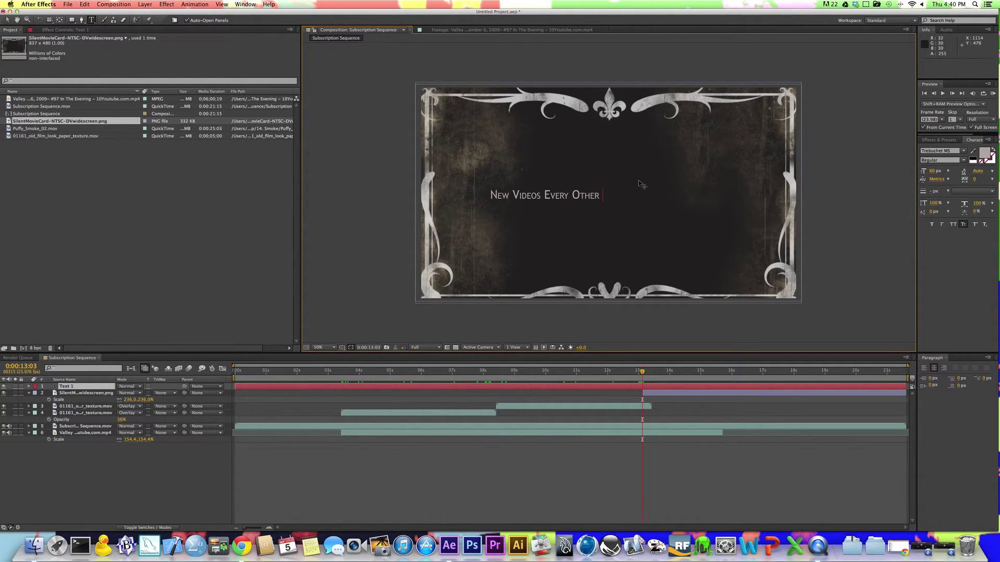
type("Wednesda")
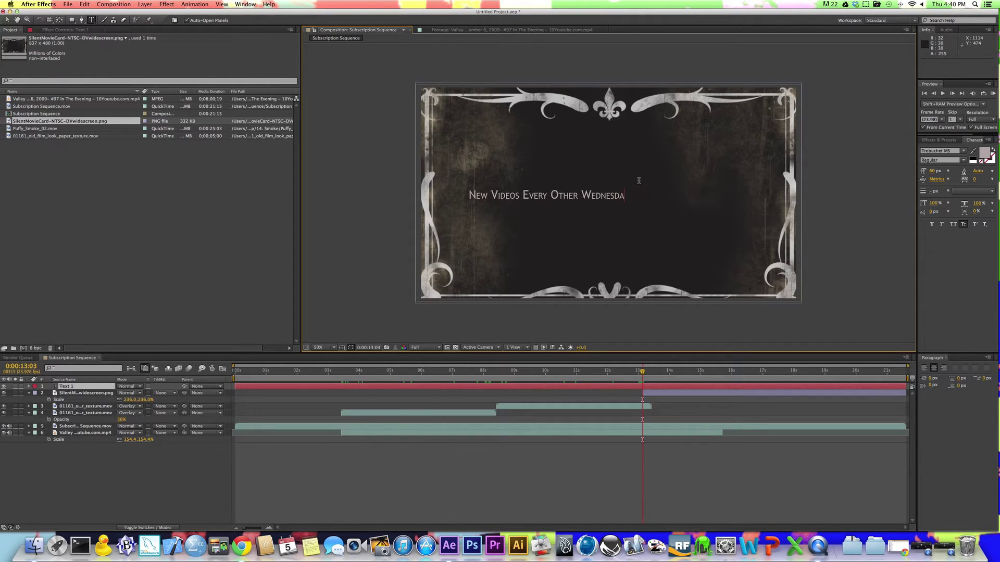
type("y")
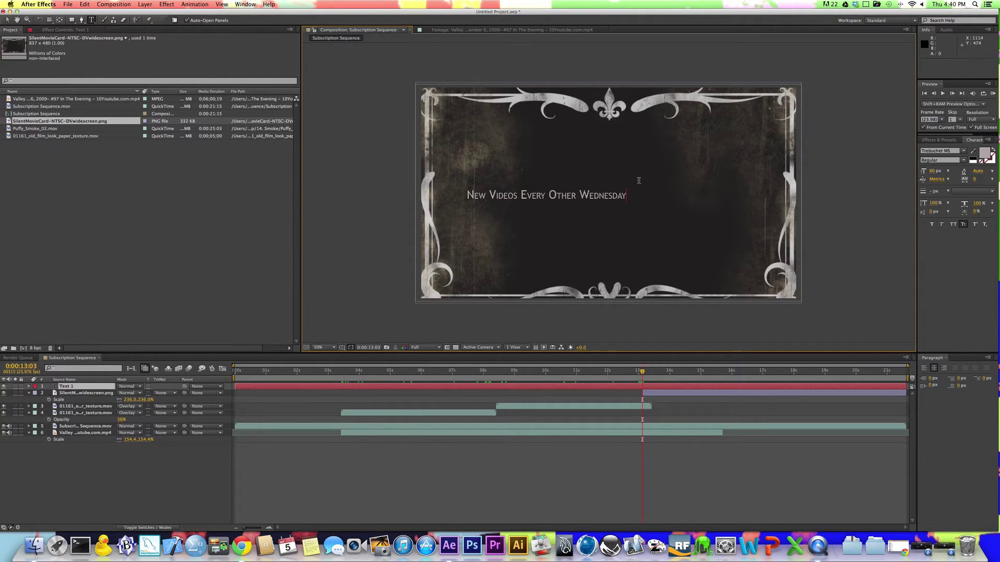
left_click(633, 390)
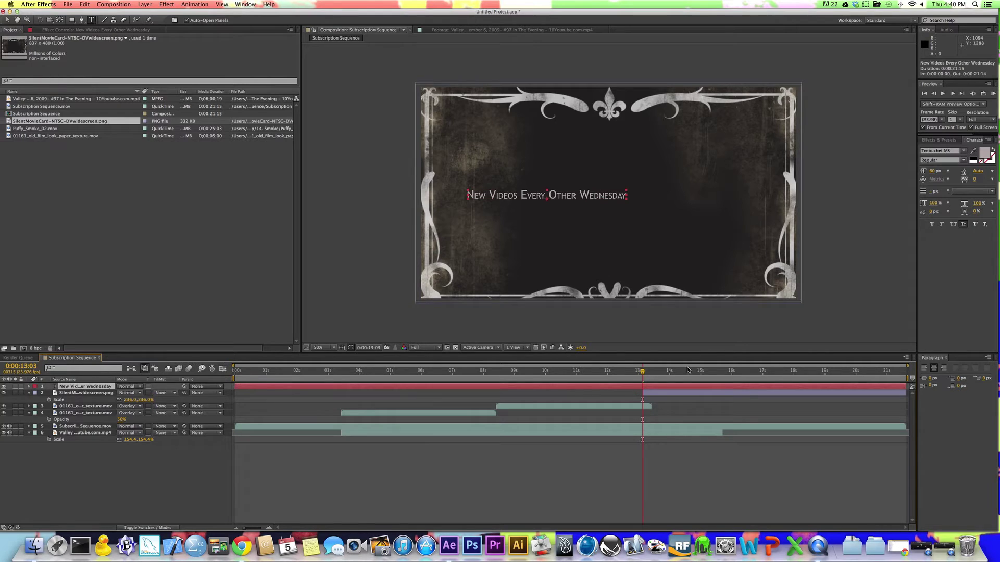
Step: Set the title text's font to the dead saloon
left_click(963, 150)
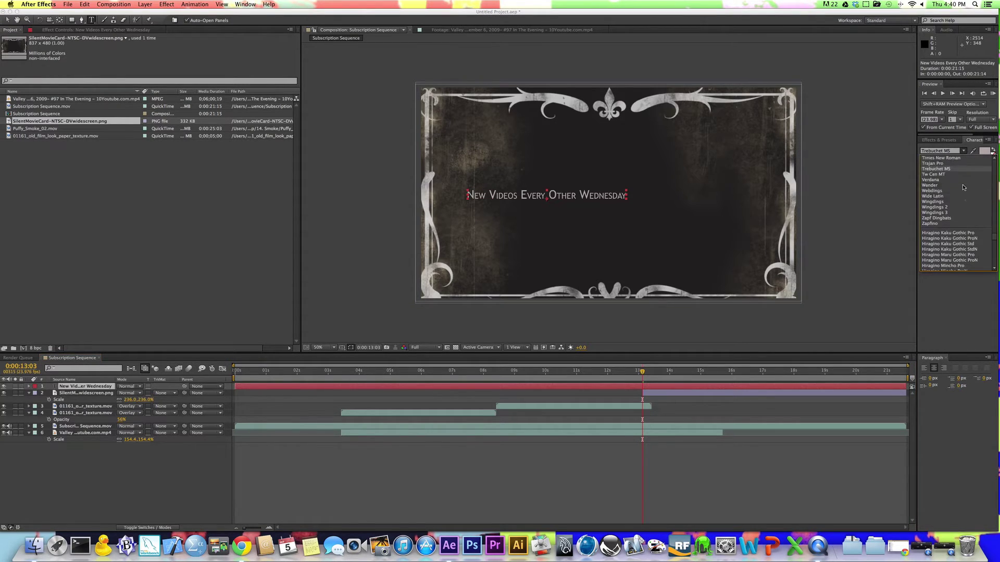
scroll(962, 187, "up", 5)
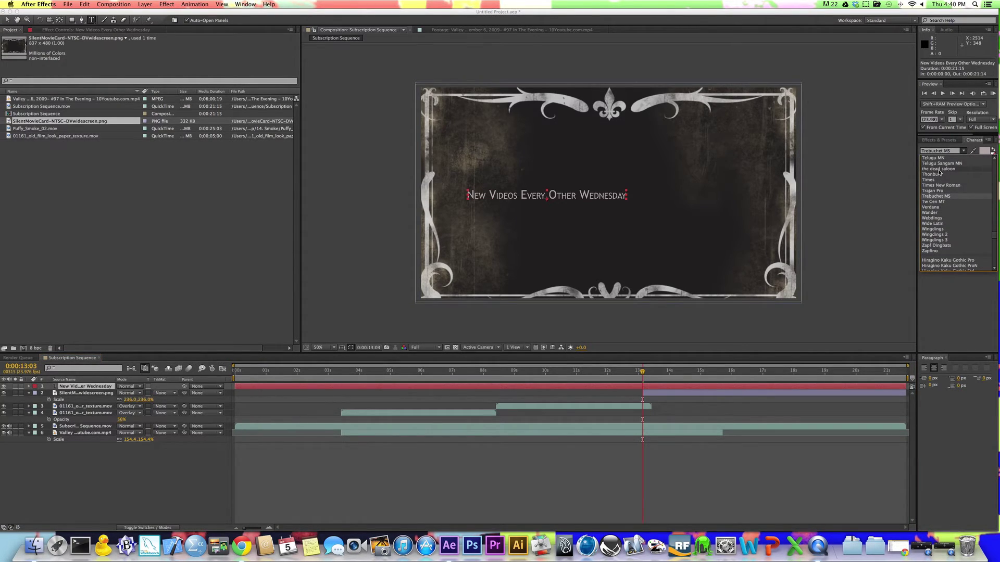
left_click(939, 169)
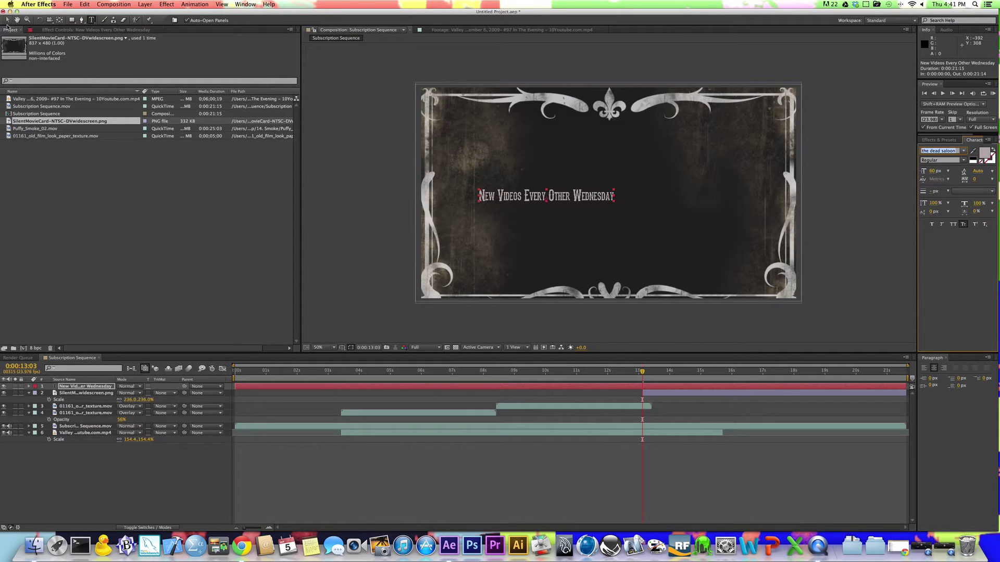
Step: Enlarge the title text to 200% and centre it on the frame card
left_click(8, 21)
left_click_drag(604, 200, 741, 270)
left_click_drag(606, 192, 622, 207)
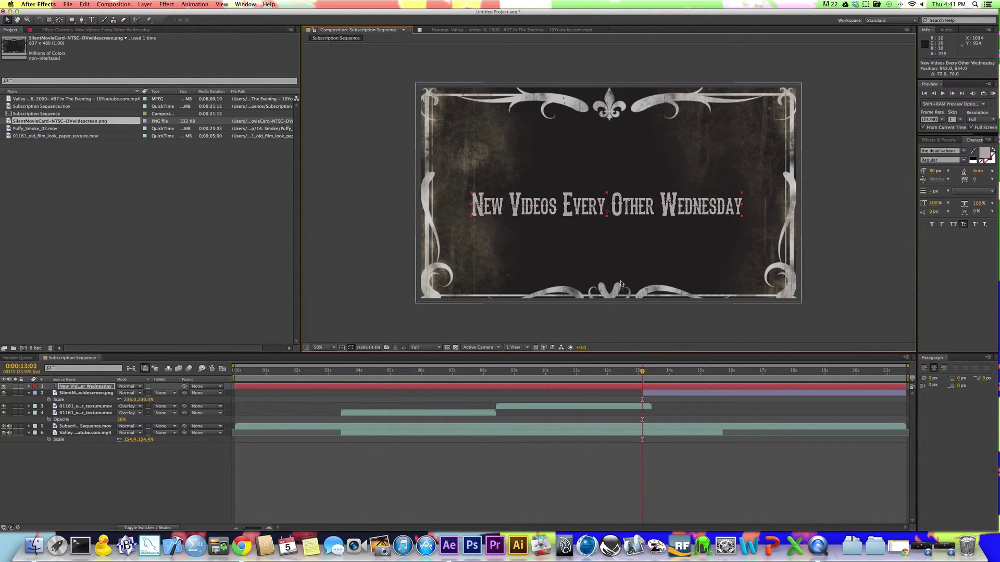
left_click(548, 409)
Step: Move the title text and card layers below the film texture layers
left_click(72, 386)
left_click(70, 393, "shift")
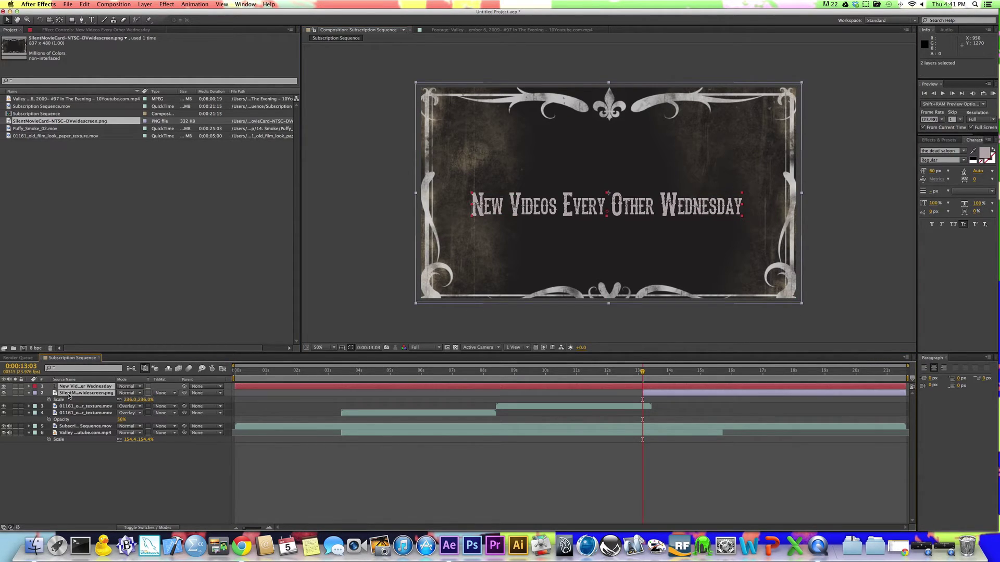
left_click_drag(69, 394, 147, 425)
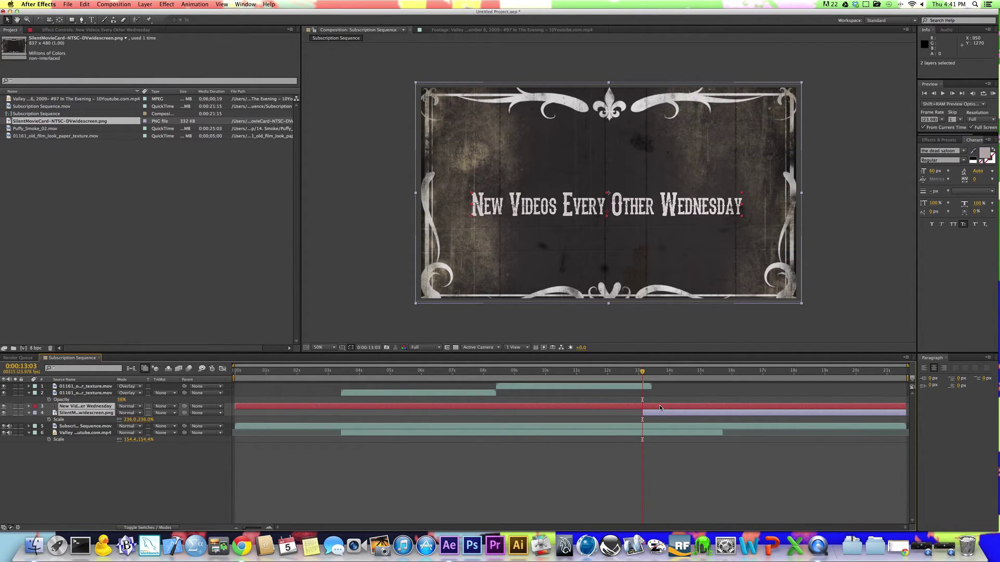
Step: Split the title text at 13:03 and delete the earlier part
key("super+shift+d")
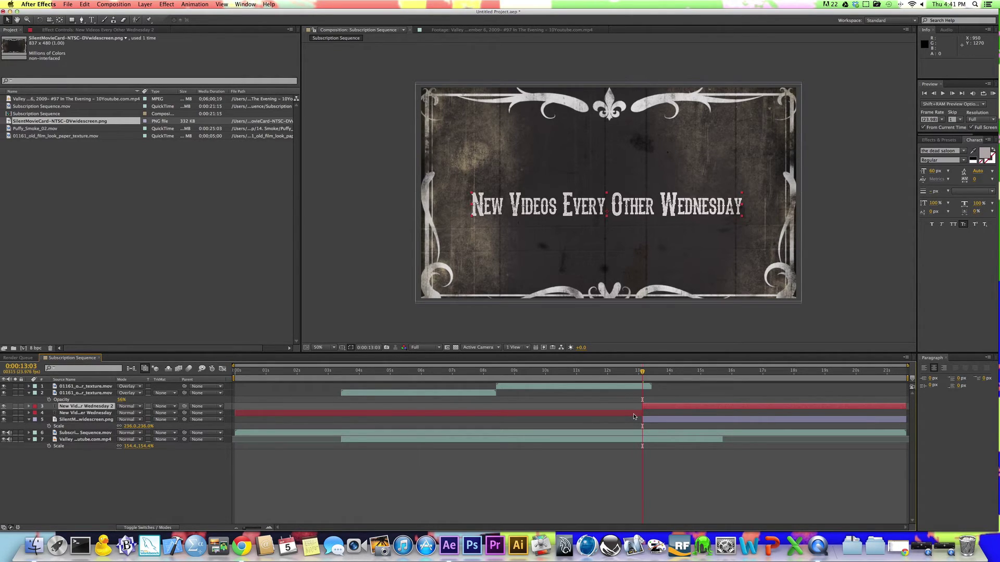
key("super+z")
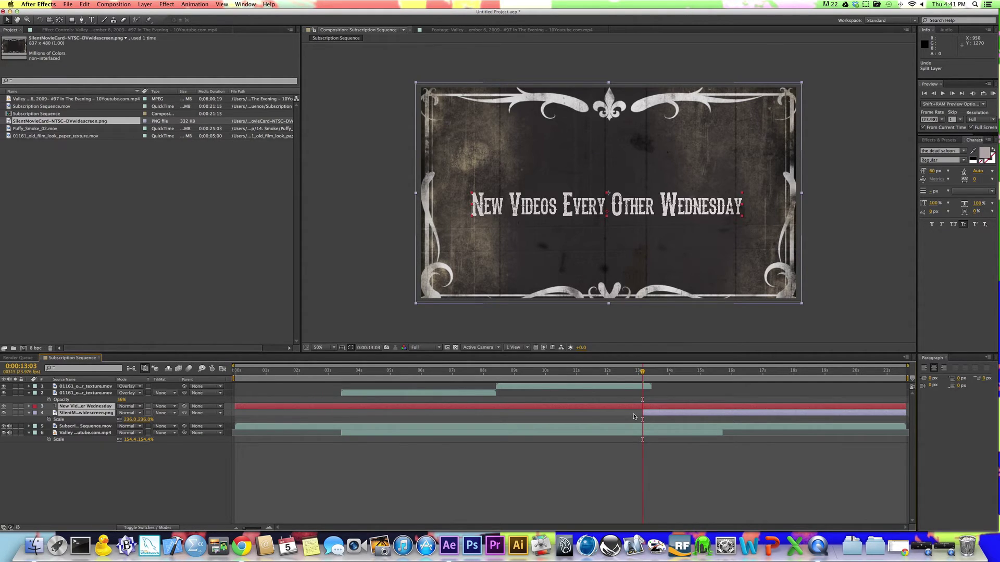
key("super+shift+d")
left_click(633, 414)
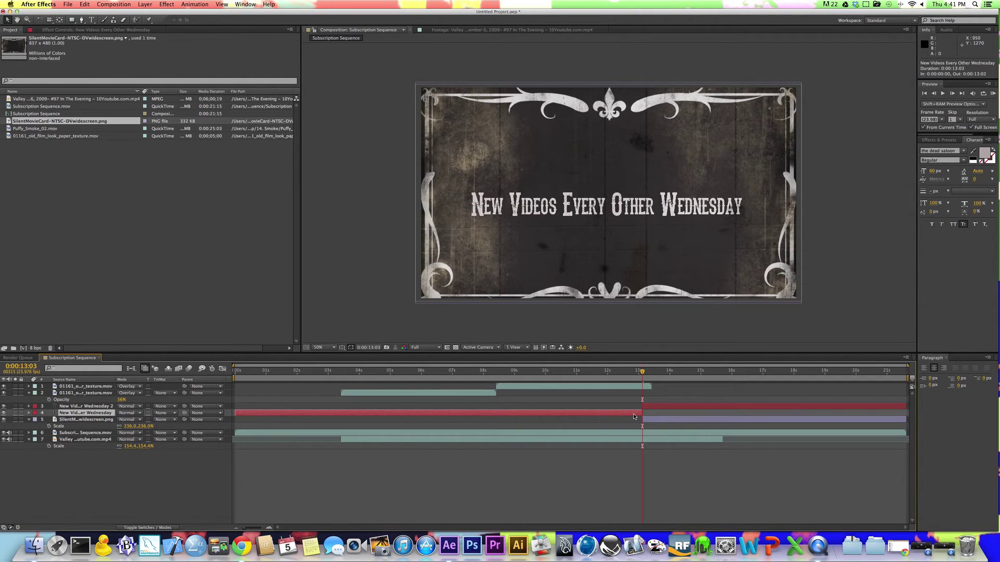
key("Delete")
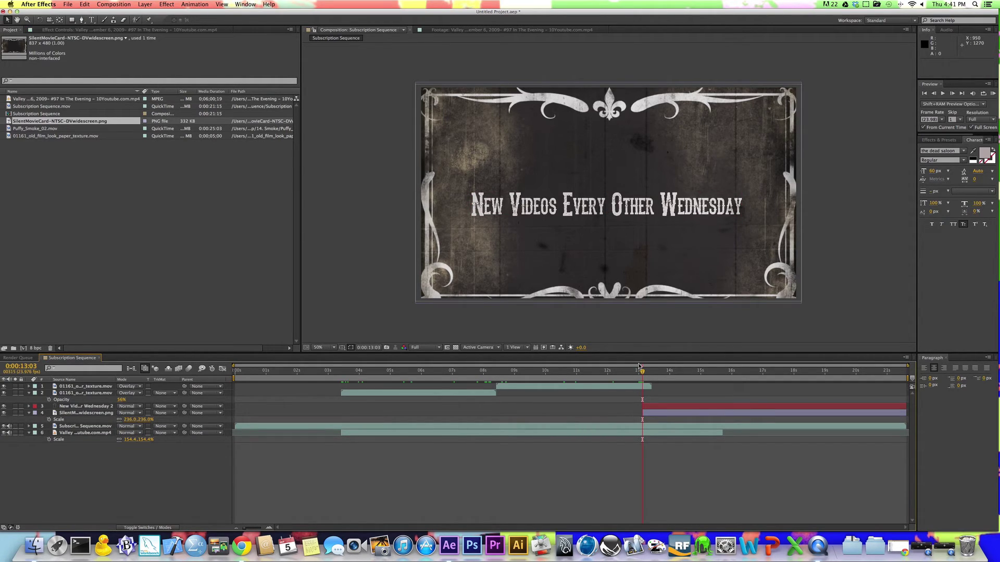
Step: Duplicate the top film texture layer and start the copy at about 13 seconds
left_click(644, 388)
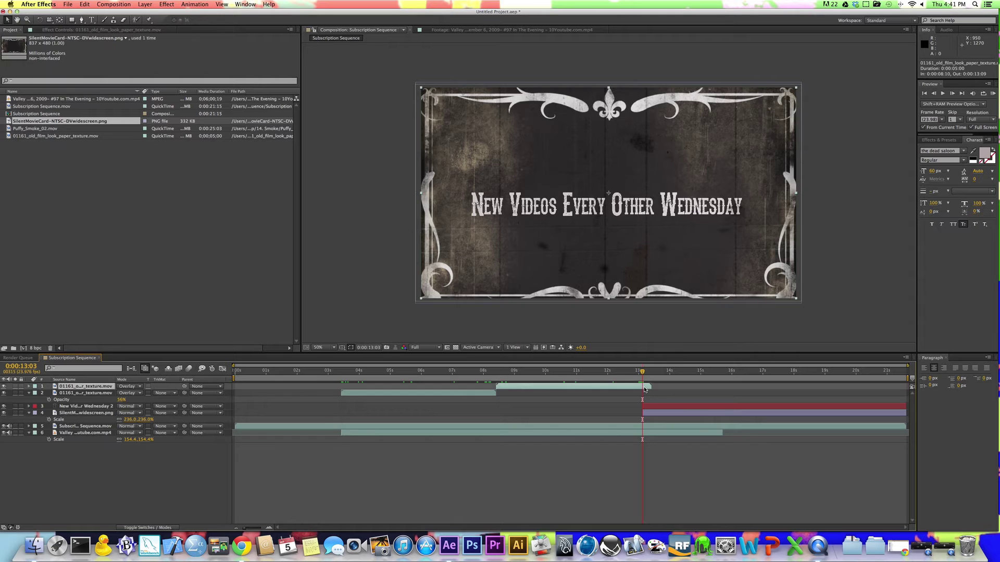
key("super+d")
left_click_drag(644, 388, 798, 390)
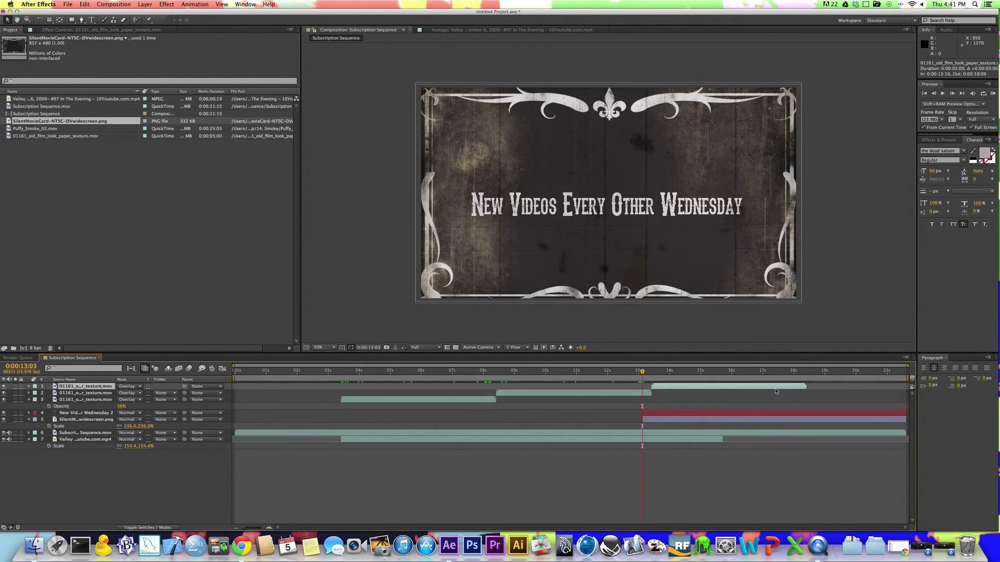
left_click_drag(641, 373, 789, 380)
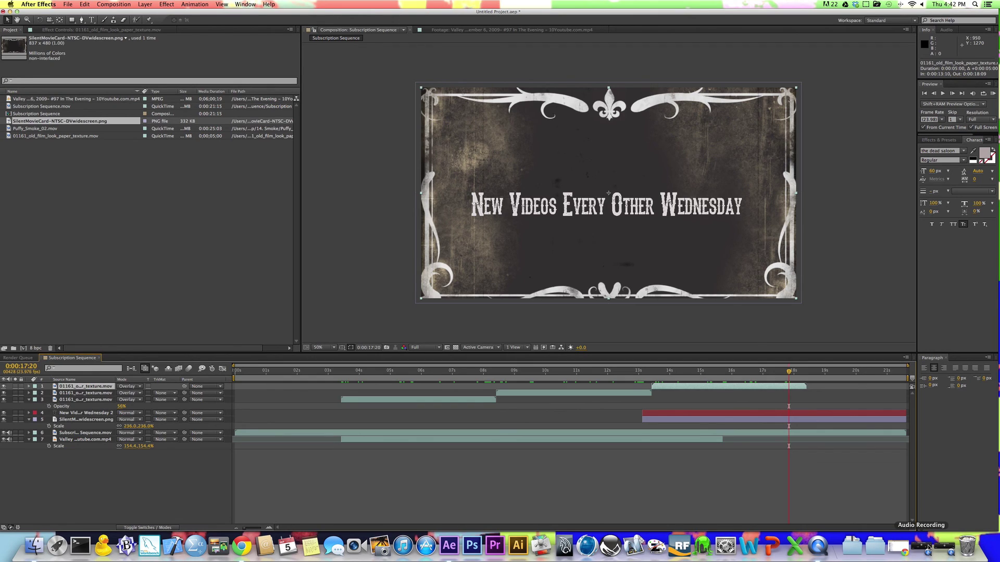
left_click(927, 548)
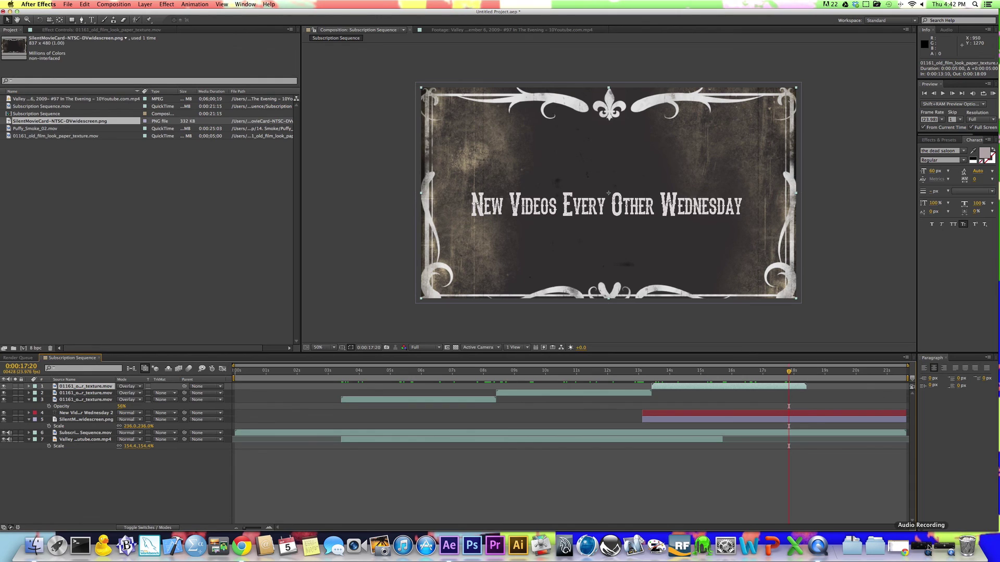